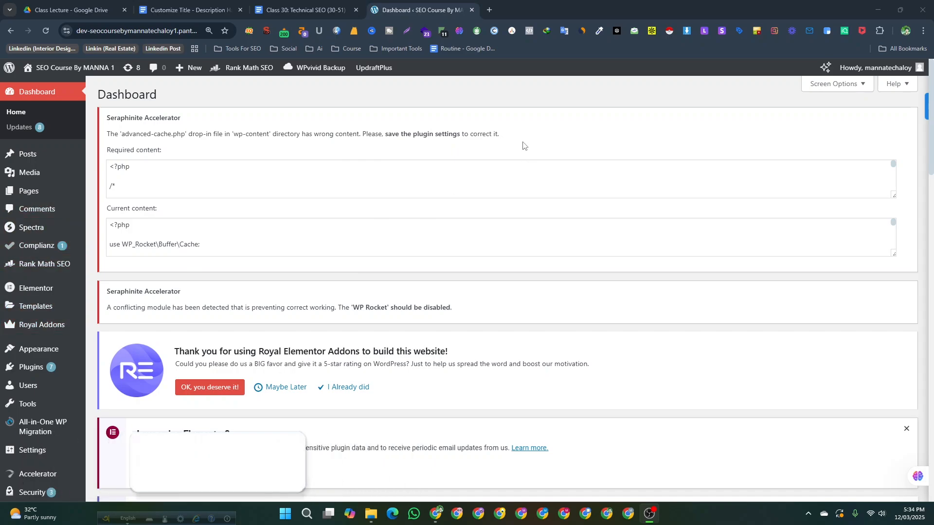
Go to Add New Plugin and search the plugin directory for 'two factor'.
scroll(78, 419, "down", 3)
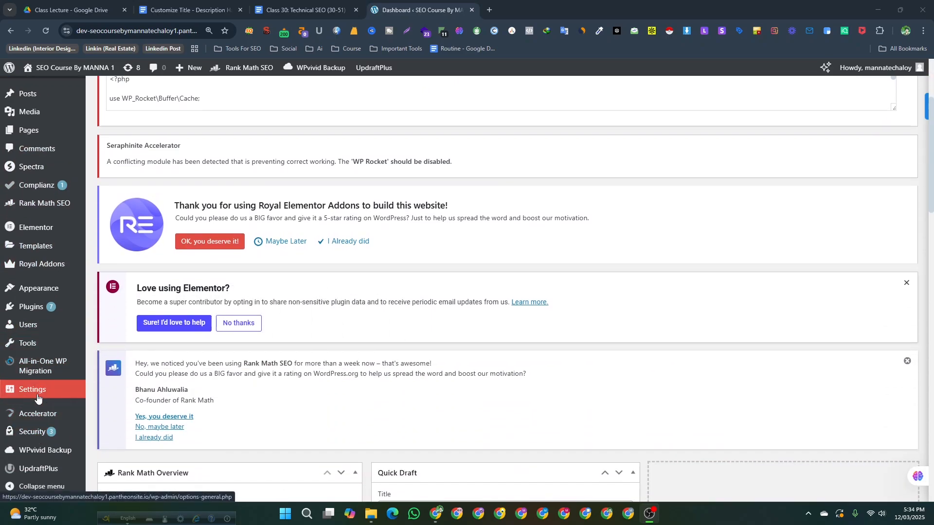
mouse_move(90, 305)
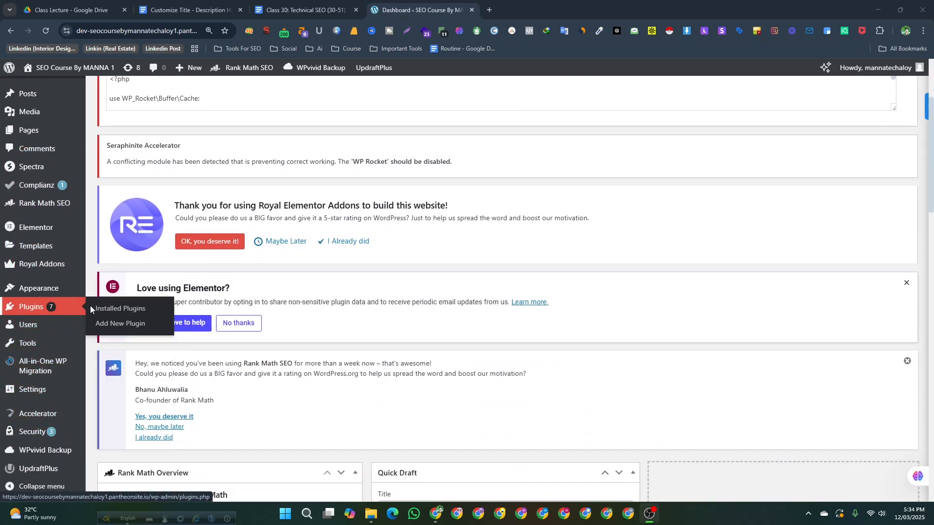
left_click(117, 311)
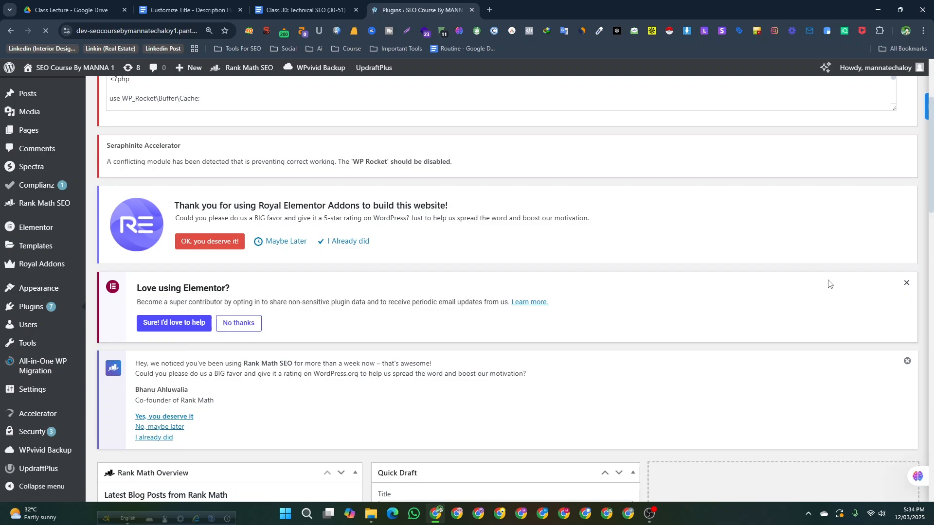
scroll(592, 319, "down", 5)
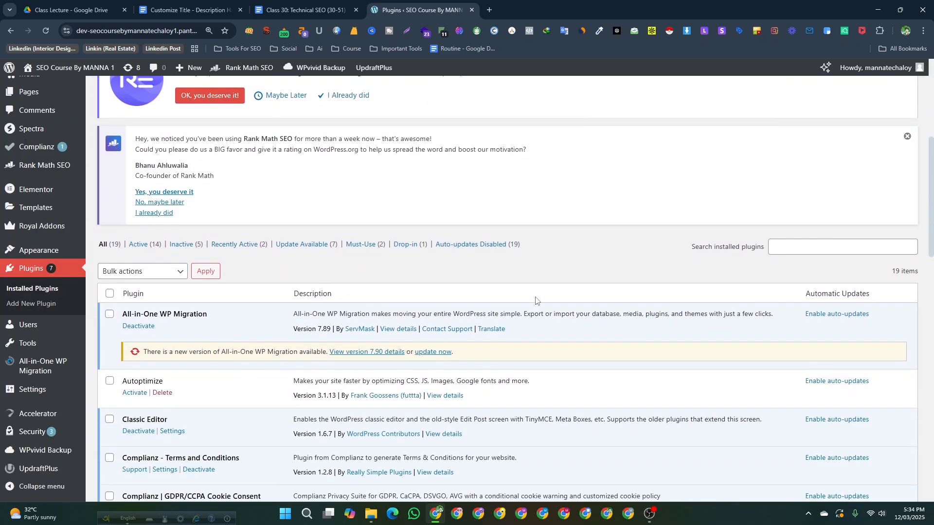
left_click(32, 304)
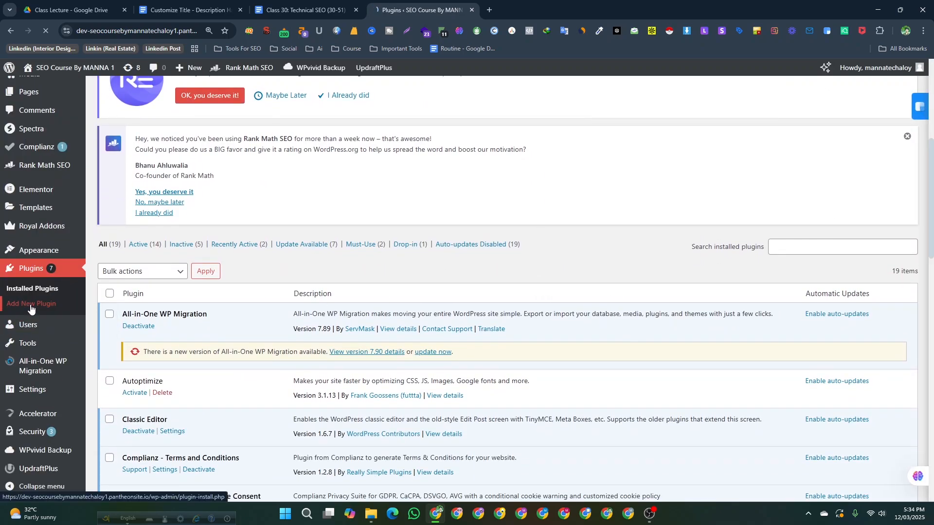
scroll(584, 267, "down", 6)
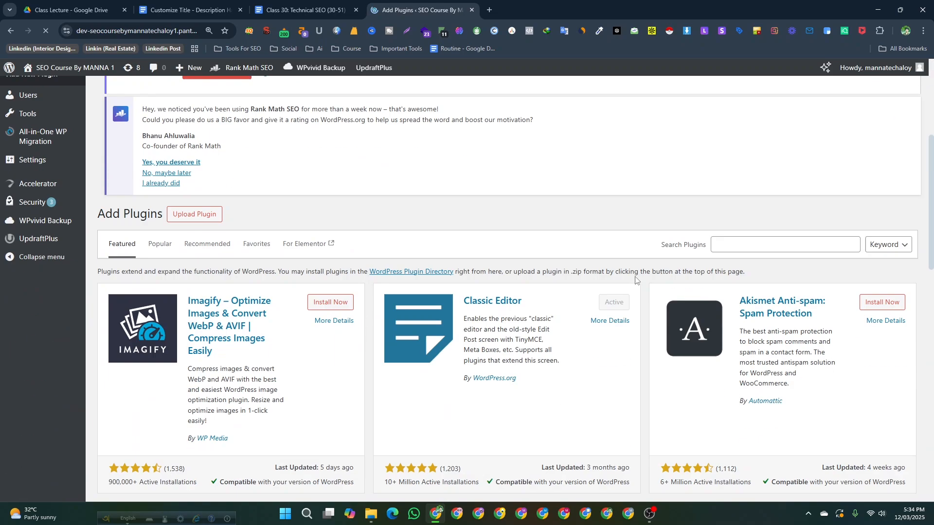
scroll(635, 281, "up", 2)
left_click(751, 211)
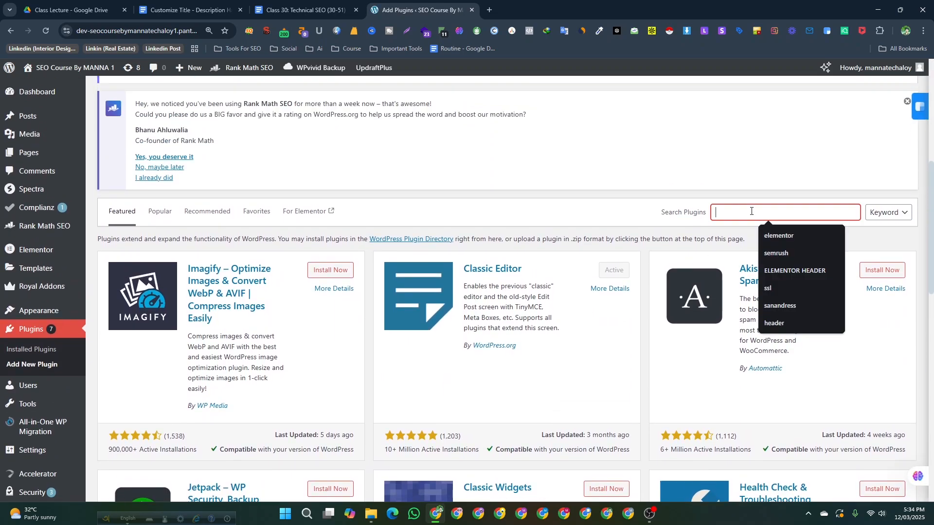
type("two")
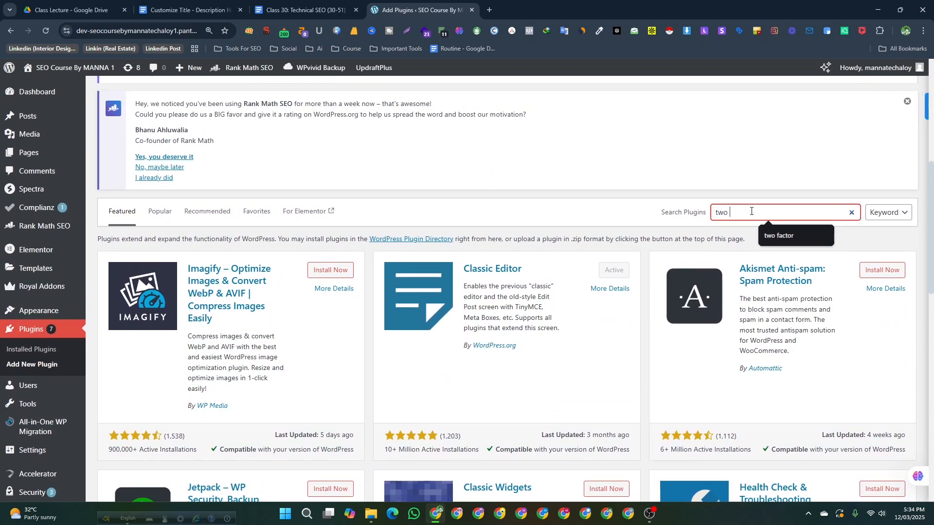
type(" factor")
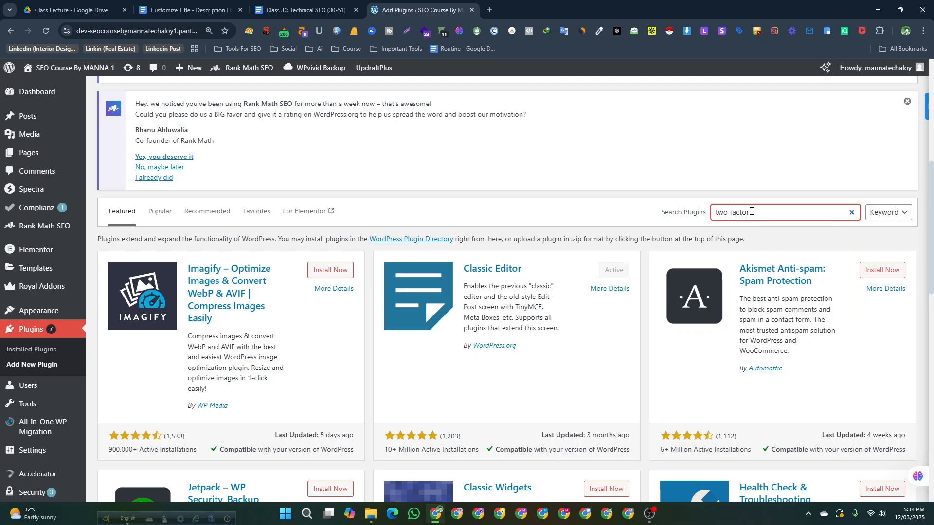
Install and activate the Two-Factor plugin from the search results.
scroll(608, 282, "down", 4)
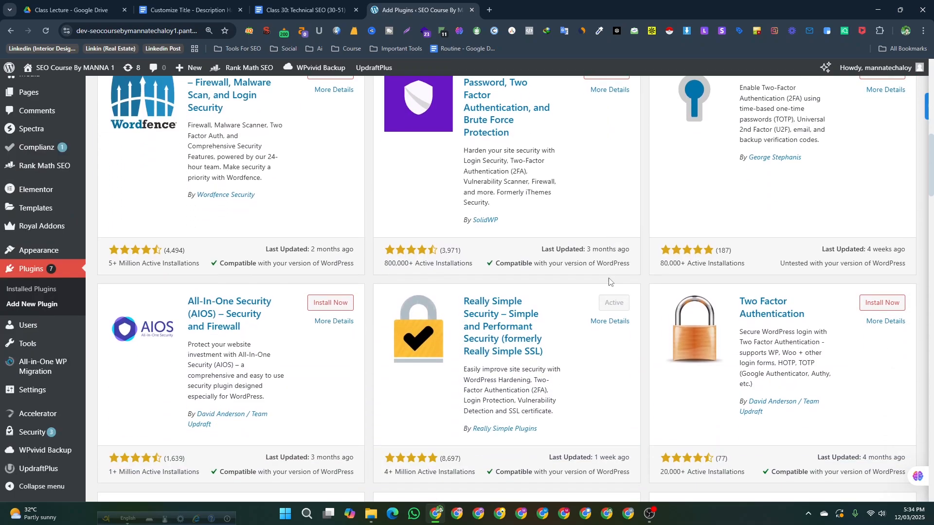
scroll(608, 281, "up", 1)
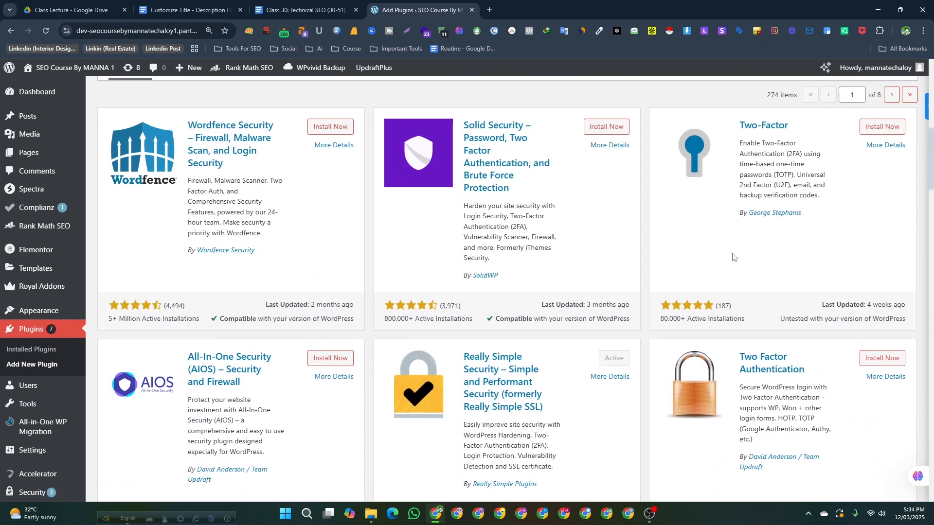
scroll(226, 419, "down", 5)
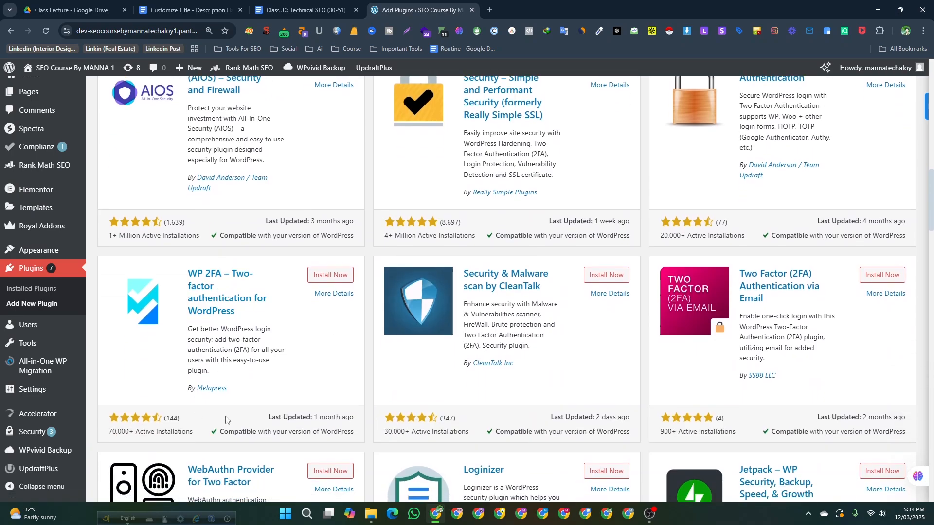
scroll(312, 327, "up", 6)
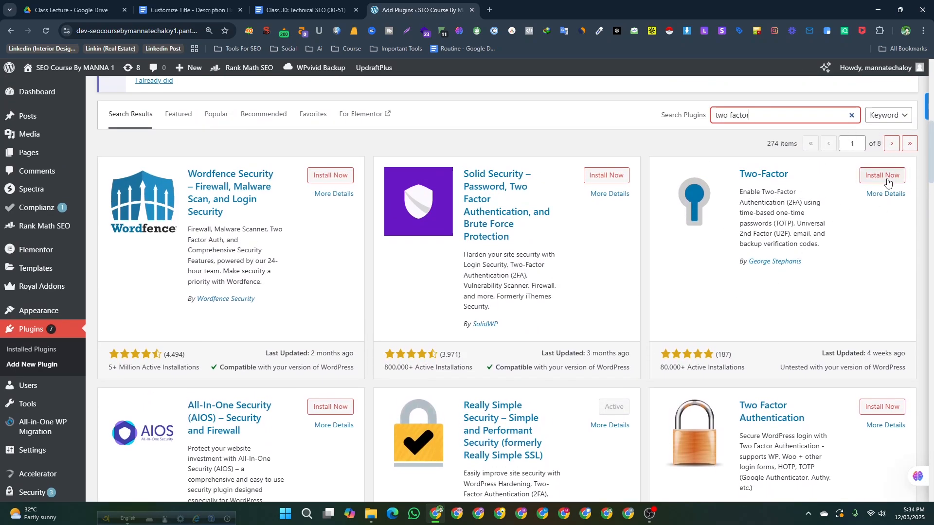
left_click(878, 176)
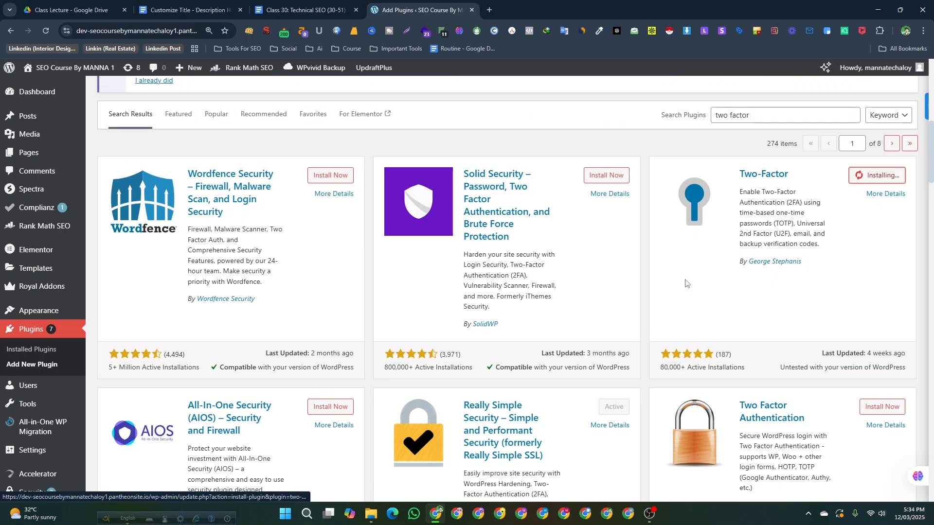
scroll(249, 434, "down", 7)
scroll(242, 378, "up", 8)
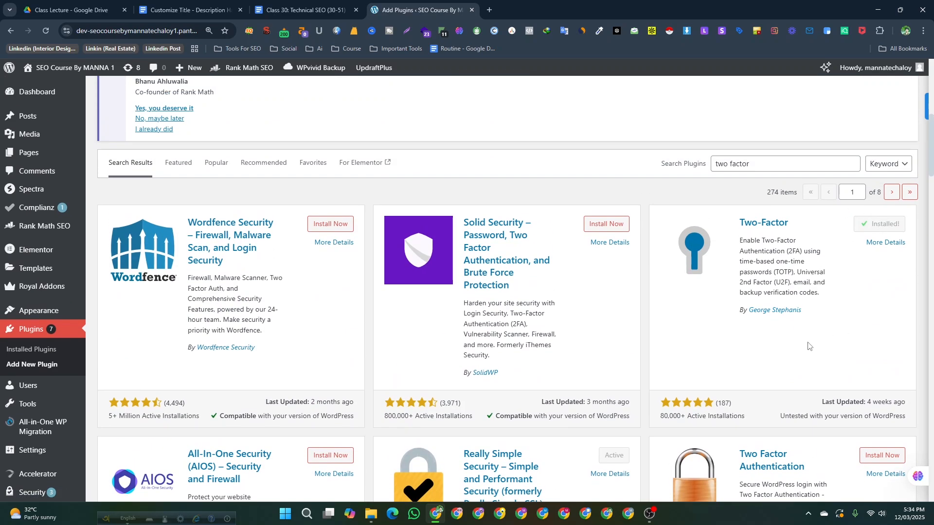
left_click(878, 229)
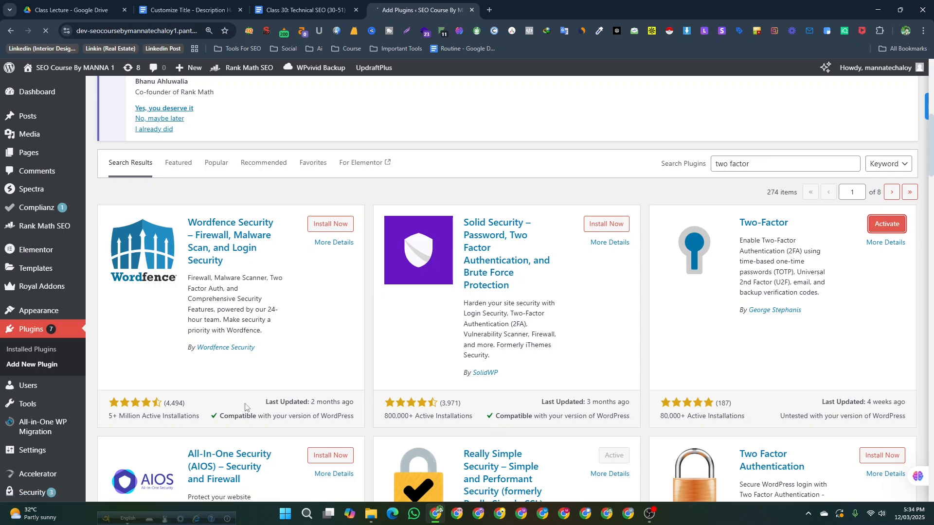
scroll(243, 405, "down", 10)
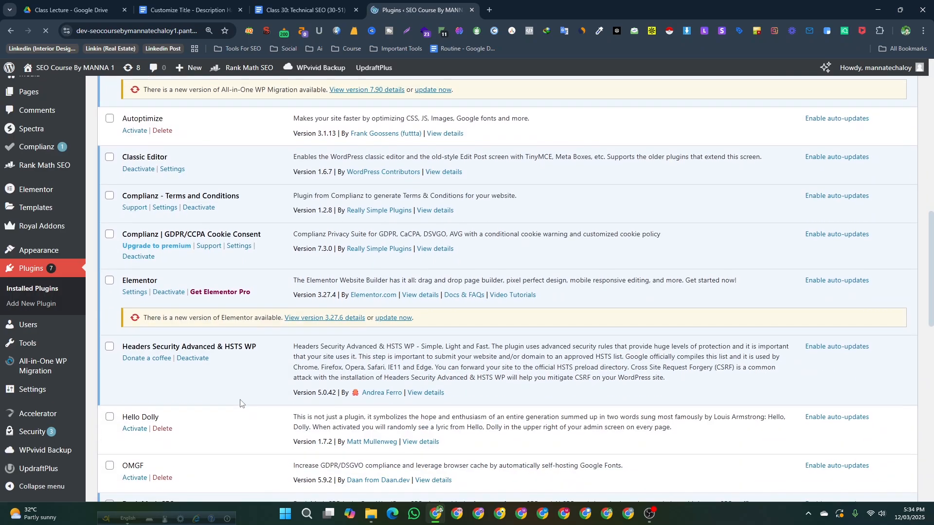
scroll(240, 403, "down", 12)
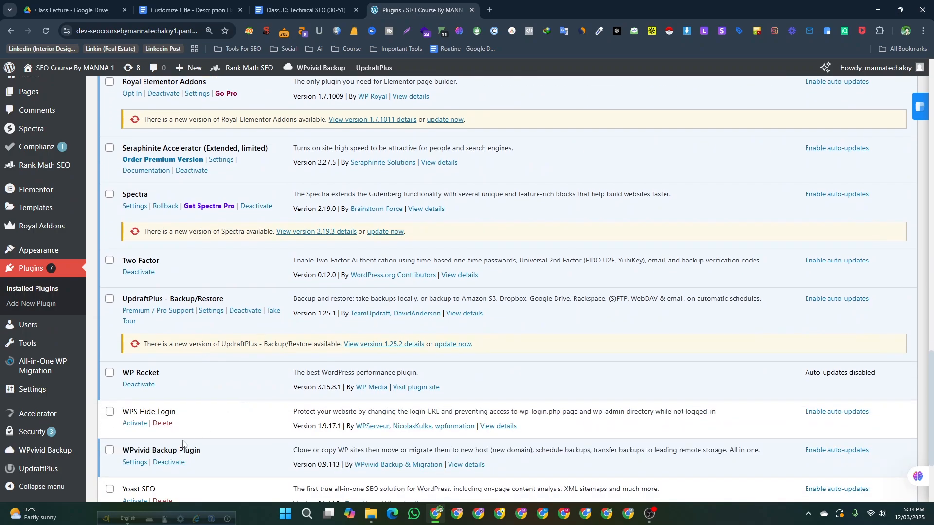
scroll(182, 443, "down", 3)
scroll(142, 379, "up", 5)
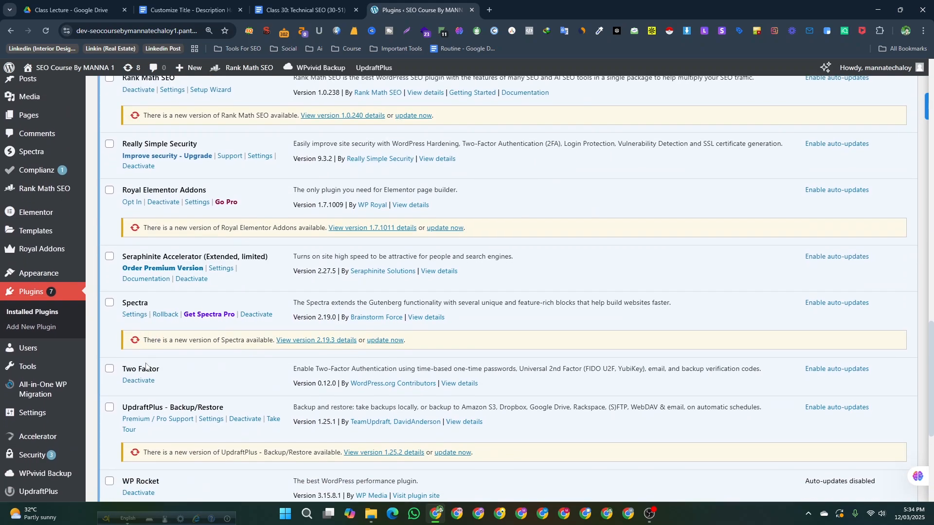
scroll(146, 367, "up", 7)
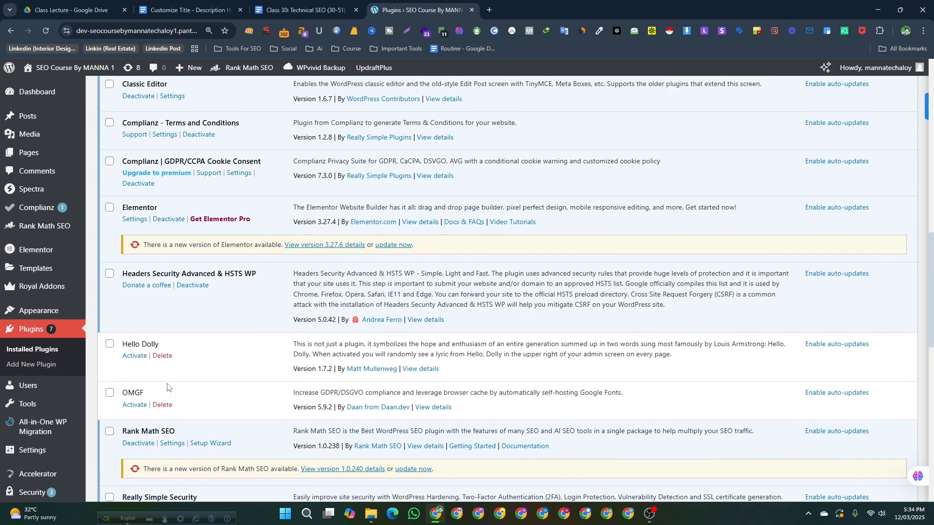
scroll(168, 387, "up", 6)
scroll(152, 269, "down", 5)
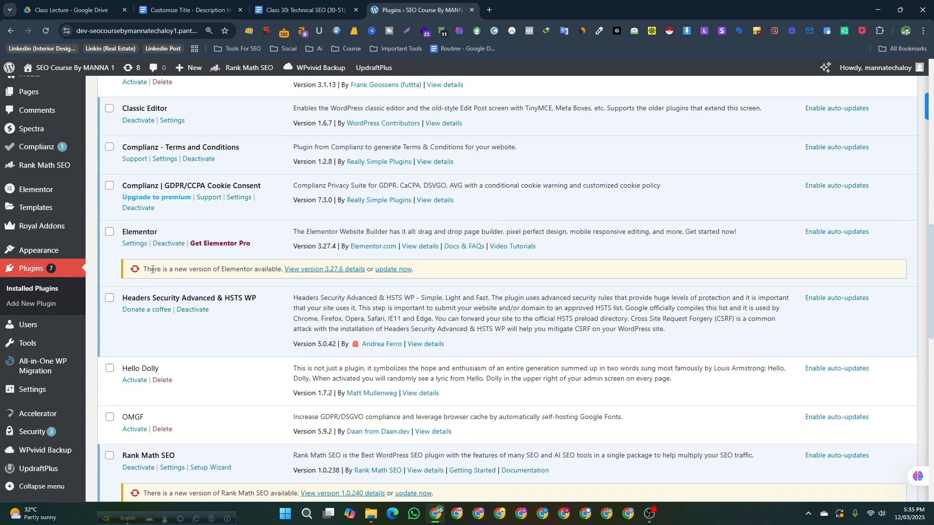
scroll(152, 269, "down", 9)
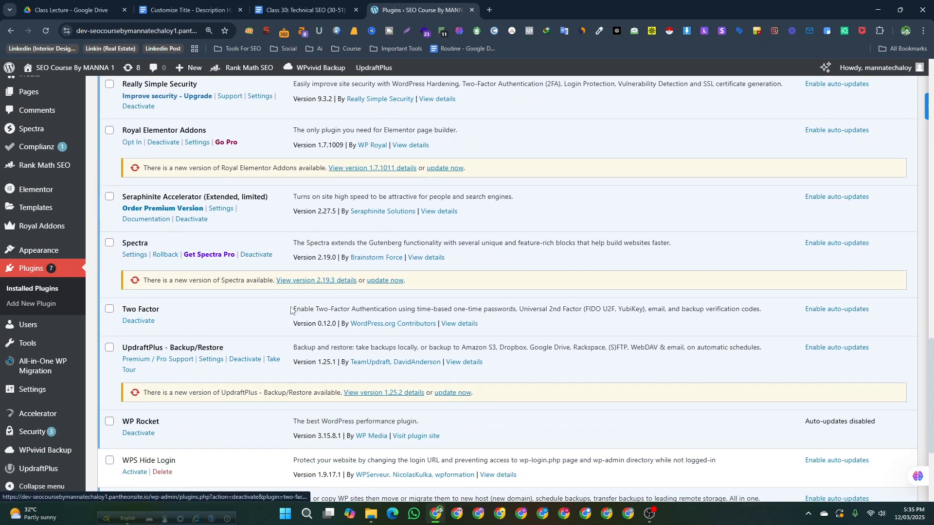
mouse_move(53, 389)
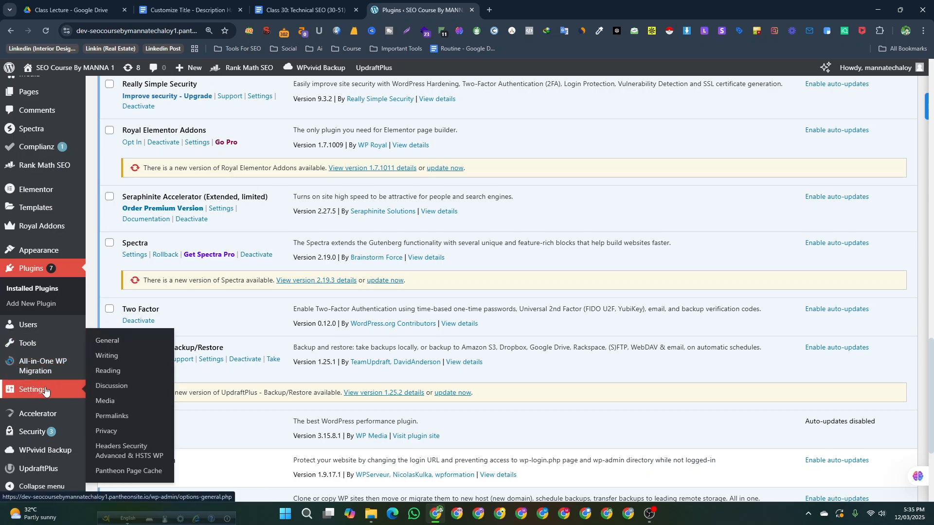
scroll(22, 321, "down", 2)
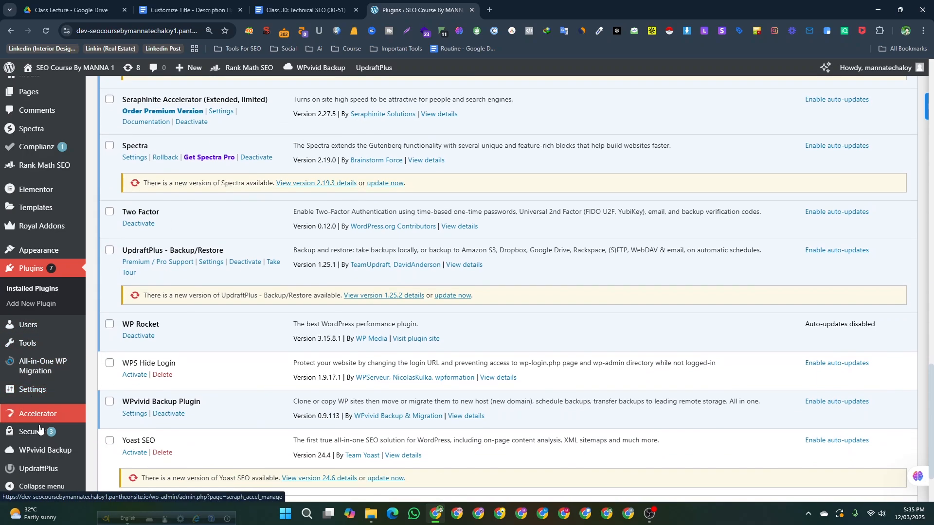
mouse_move(46, 325)
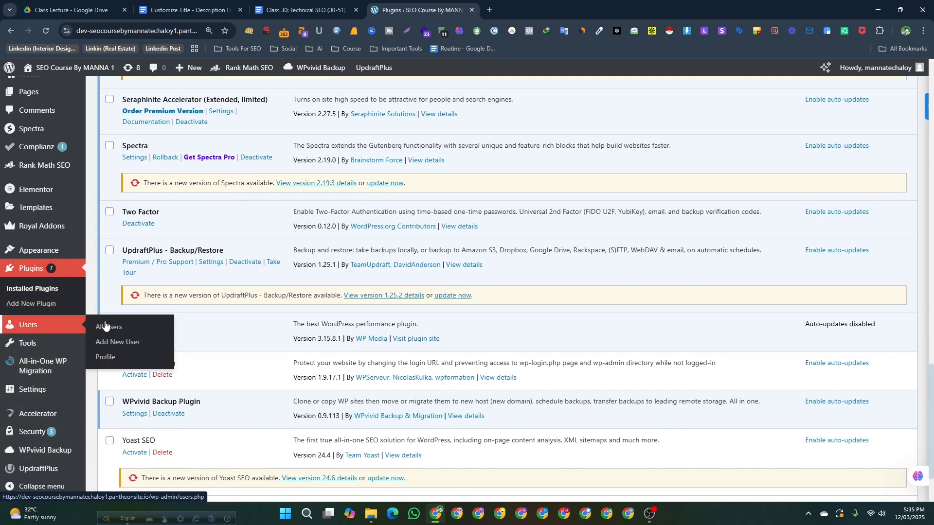
left_click(109, 356)
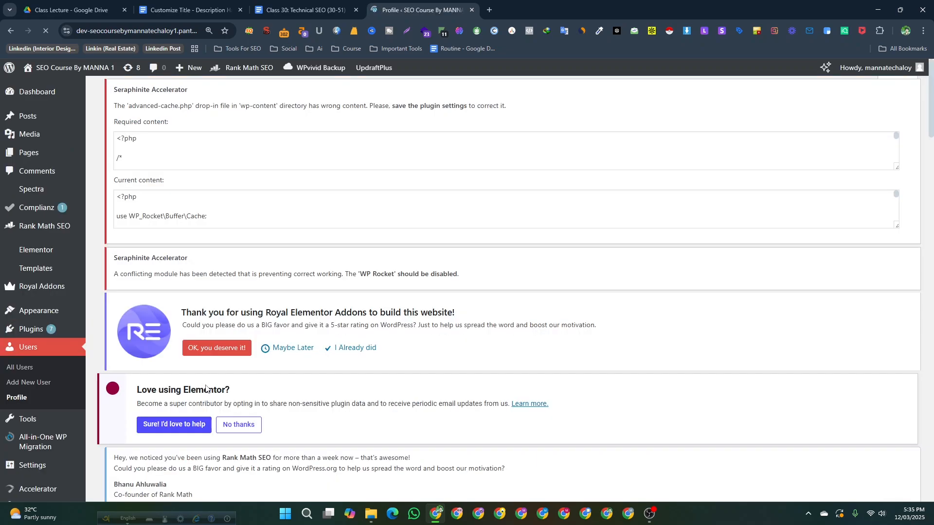
scroll(218, 384, "down", 3)
scroll(217, 384, "down", 15)
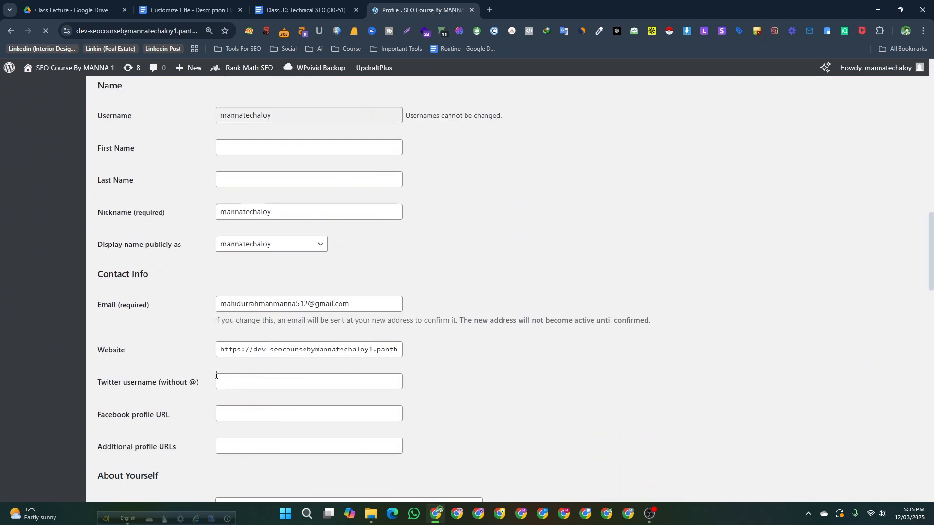
left_click(364, 264)
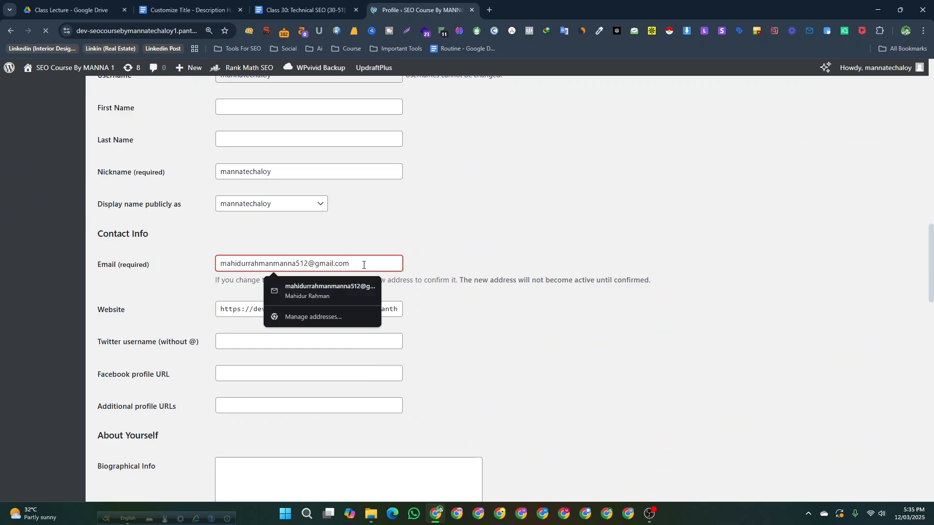
left_click(351, 245)
scroll(360, 244, "down", 1)
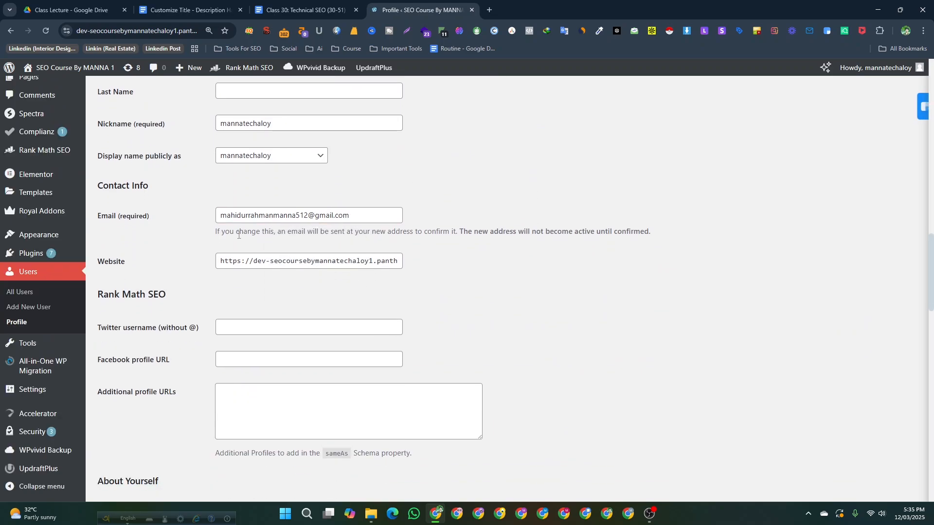
scroll(238, 235, "down", 15)
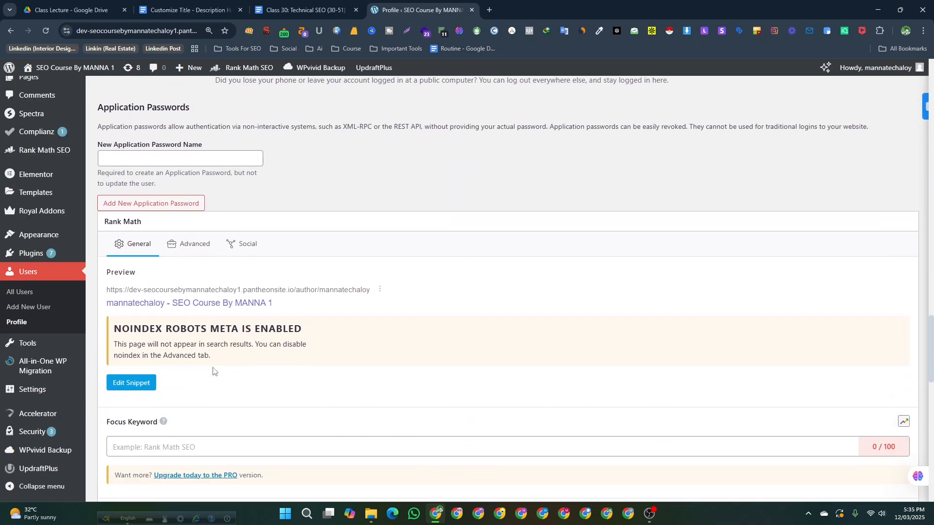
scroll(213, 371, "down", 10)
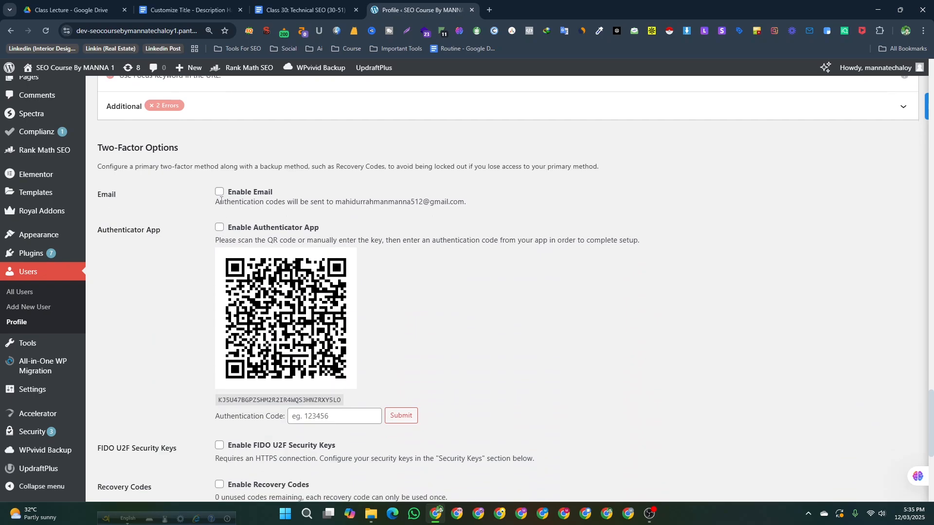
scroll(213, 214, "down", 1)
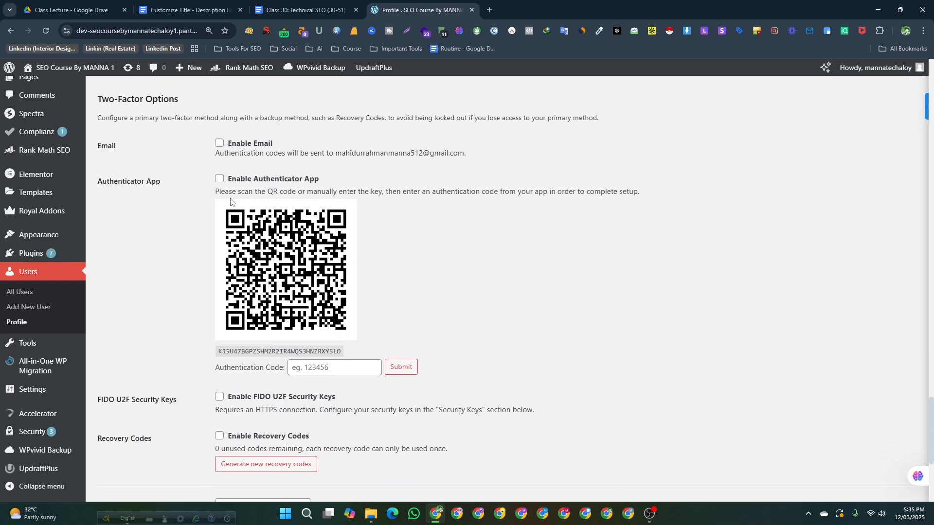
scroll(233, 202, "down", 1)
scroll(241, 202, "up", 1)
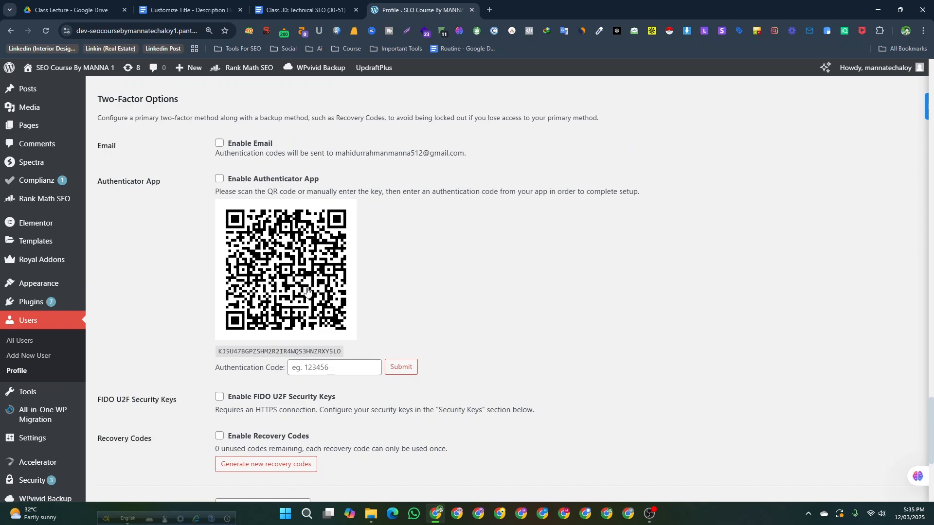
scroll(261, 195, "down", 1)
scroll(261, 235, "up", 1)
Enable the Authenticator App method under the profile's Two-Factor Options.
left_click(219, 179)
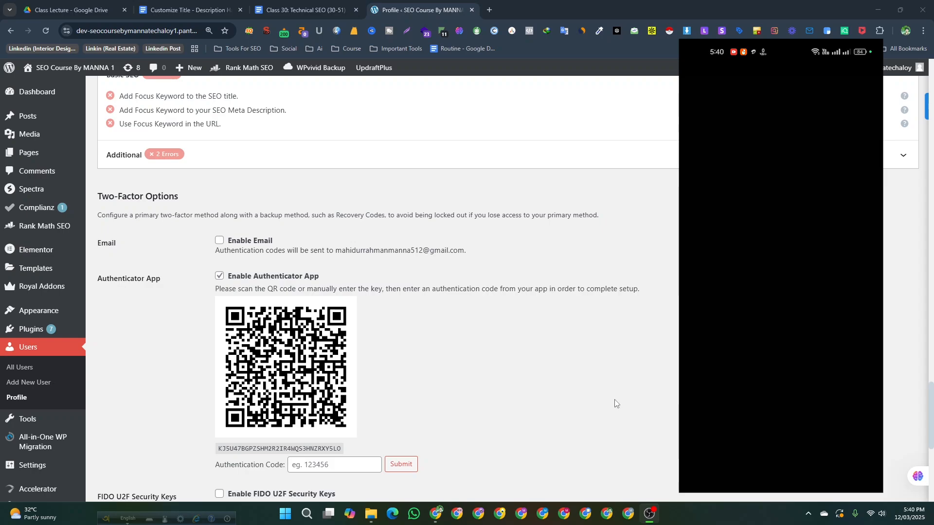
Enter the authenticator app's current code in the Authentication Code field.
scroll(543, 416, "down", 1)
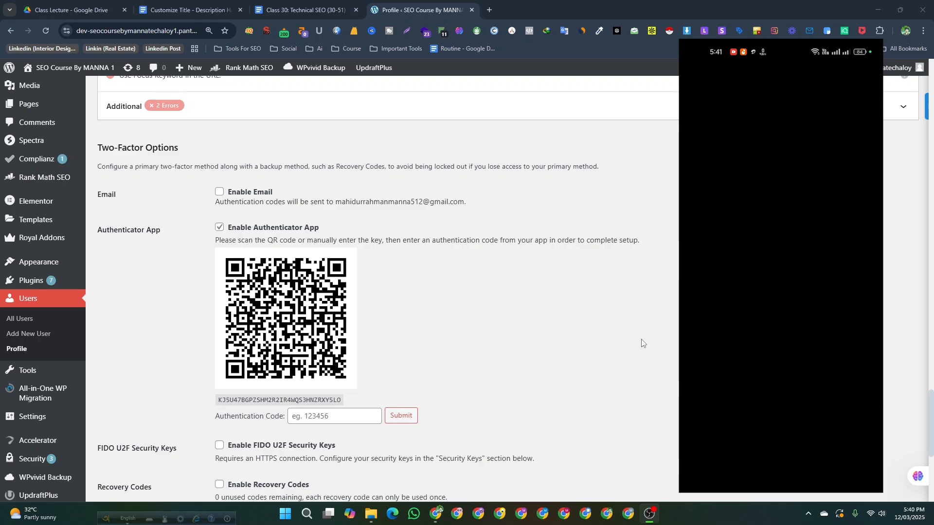
left_click(324, 417)
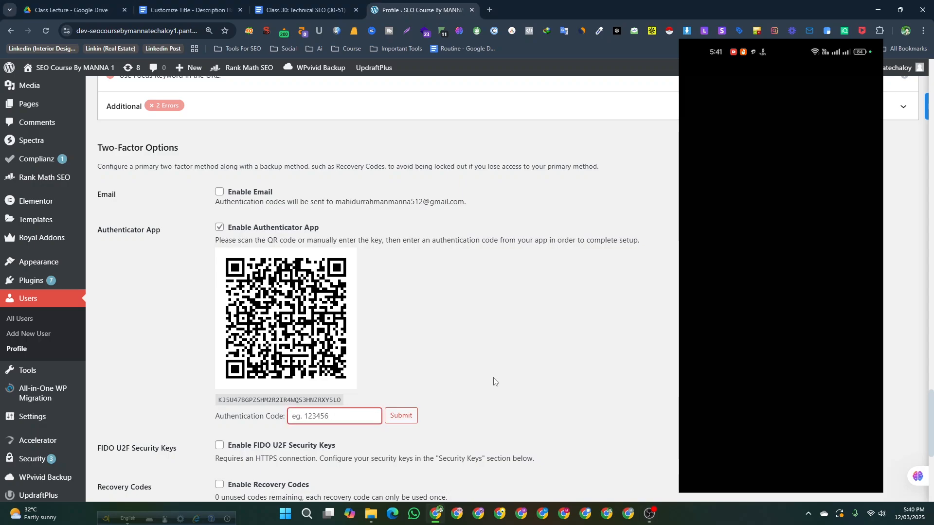
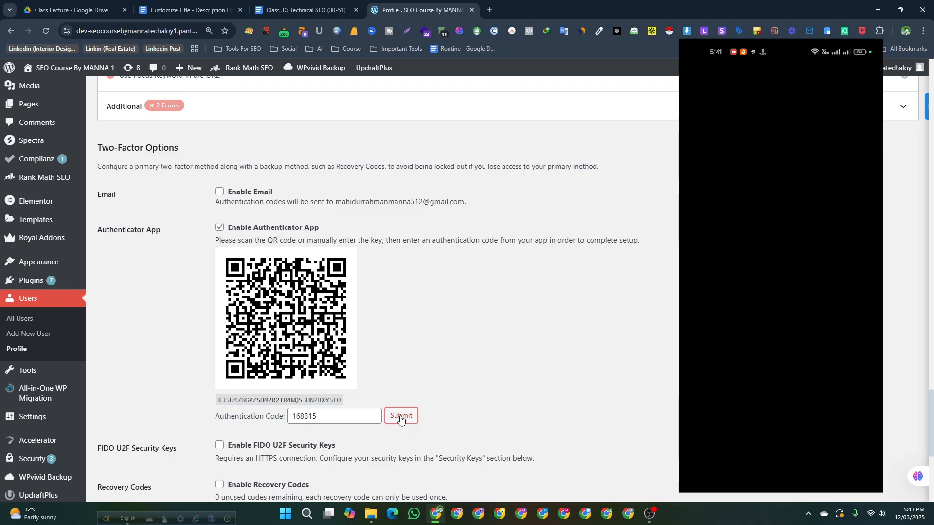
Submit the authentication code so the profile shows the authenticator app as configured.
left_click(400, 417)
scroll(348, 396, "down", 3)
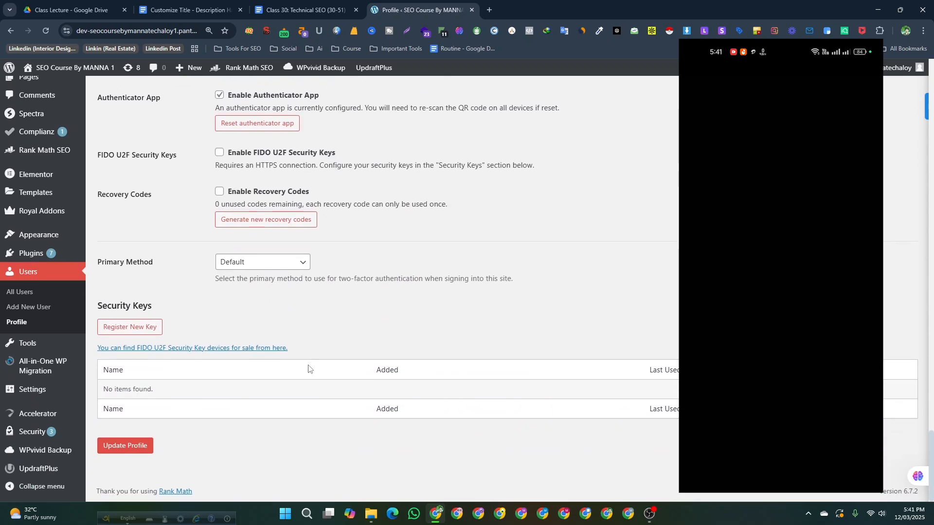
scroll(369, 409, "up", 1)
scroll(250, 407, "down", 1)
scroll(486, 360, "up", 4)
scroll(486, 355, "down", 3)
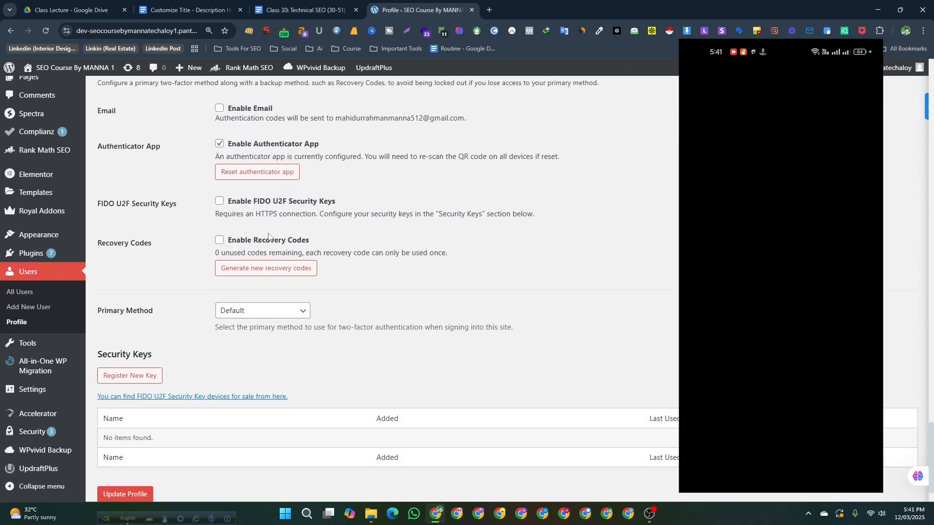
scroll(197, 377, "down", 1)
Save the profile with Update Profile.
left_click(126, 445)
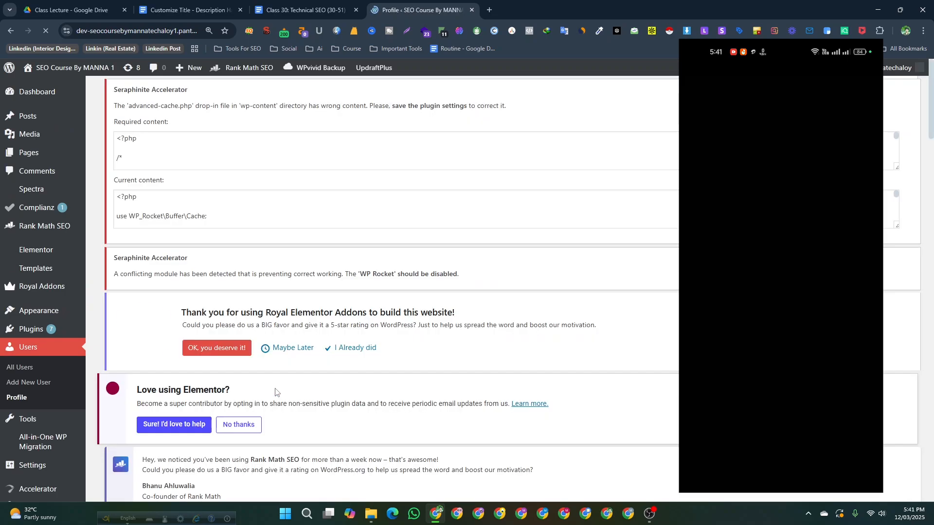
scroll(275, 388, "down", 20)
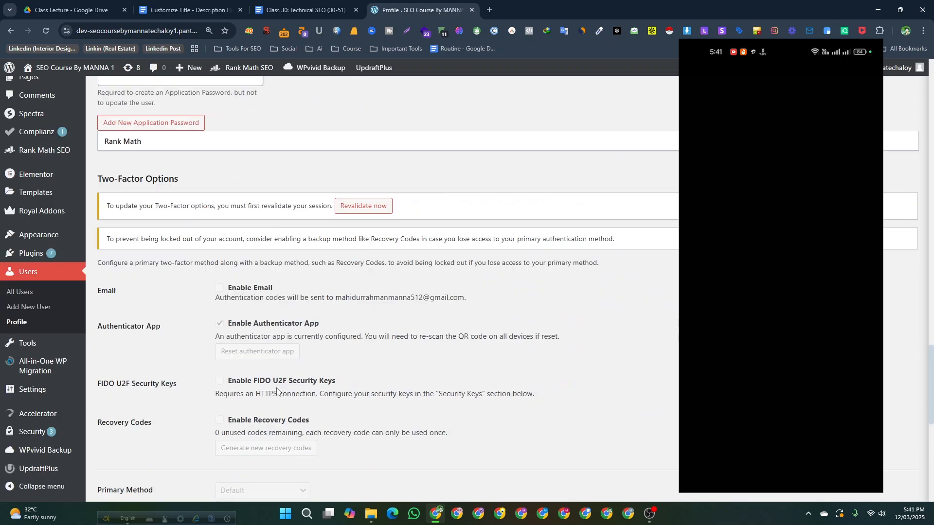
scroll(277, 391, "down", 4)
scroll(277, 391, "up", 2)
scroll(276, 391, "down", 2)
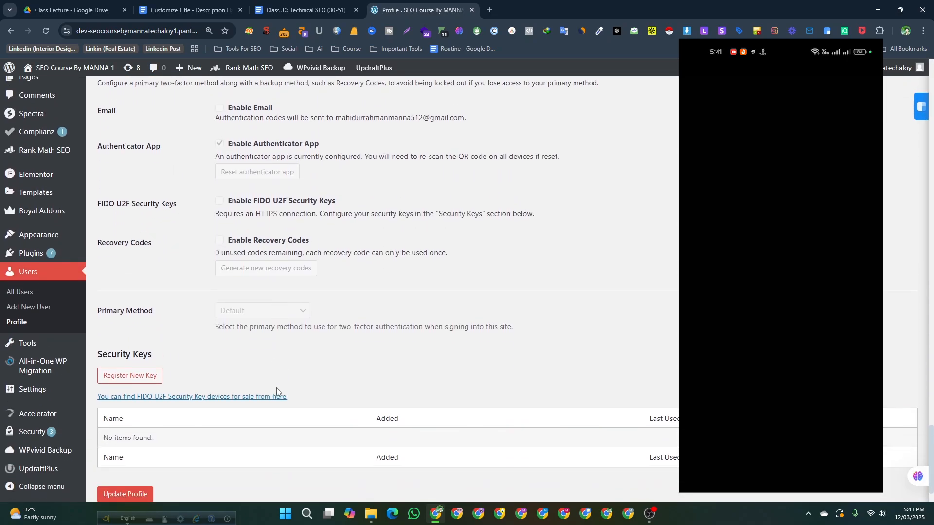
scroll(276, 390, "up", 7)
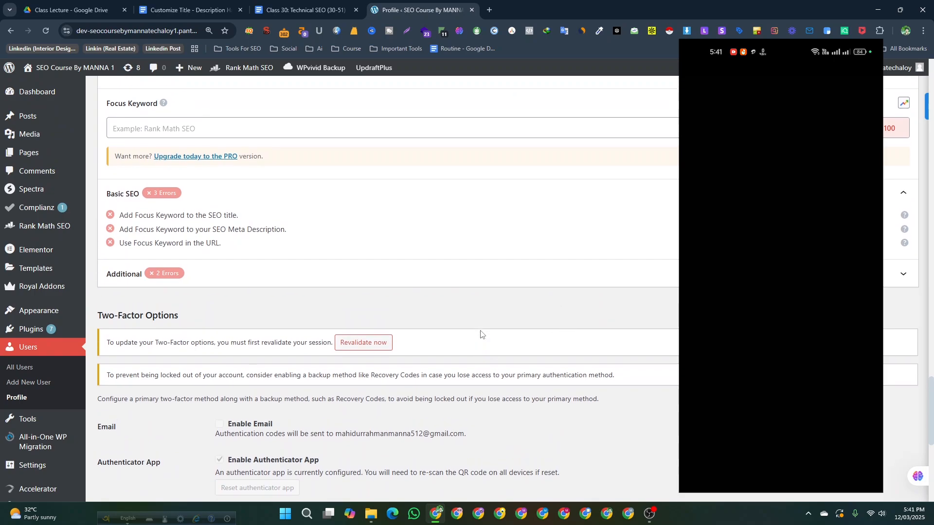
Copy the profile page's URL from the address bar.
scroll(467, 306, "up", 1)
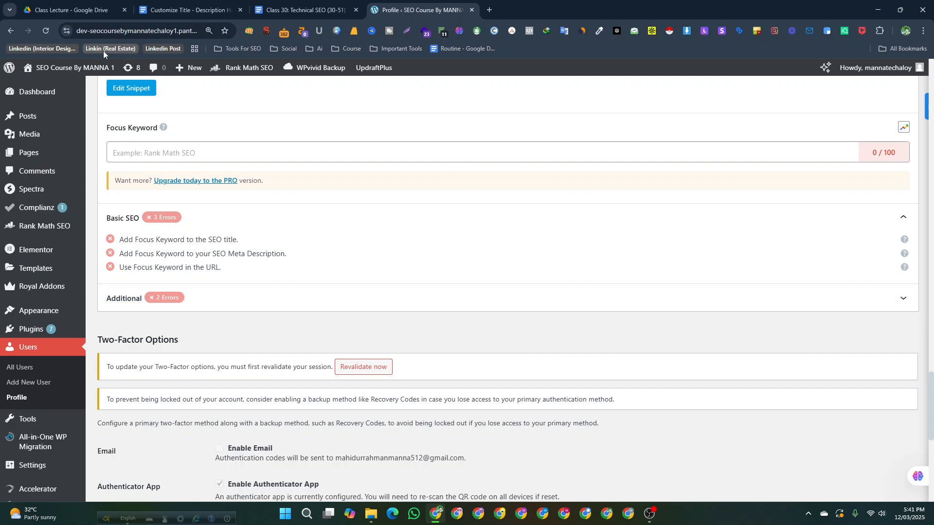
left_click(126, 31)
left_click(586, 243)
In another Chrome profile window, go to the site's wp-admin/ address.
left_click(457, 514)
type("https://dev-seocoursebymannatechaloy1.pantheonsite.io/wp-admin/profile.php")
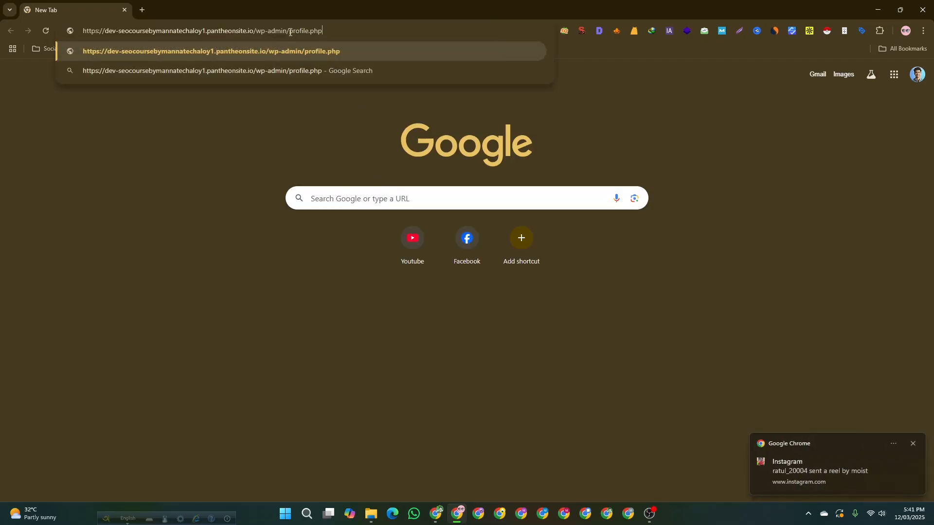
left_click_drag(290, 32, 376, 29)
key("BackSpace")
key("Return")
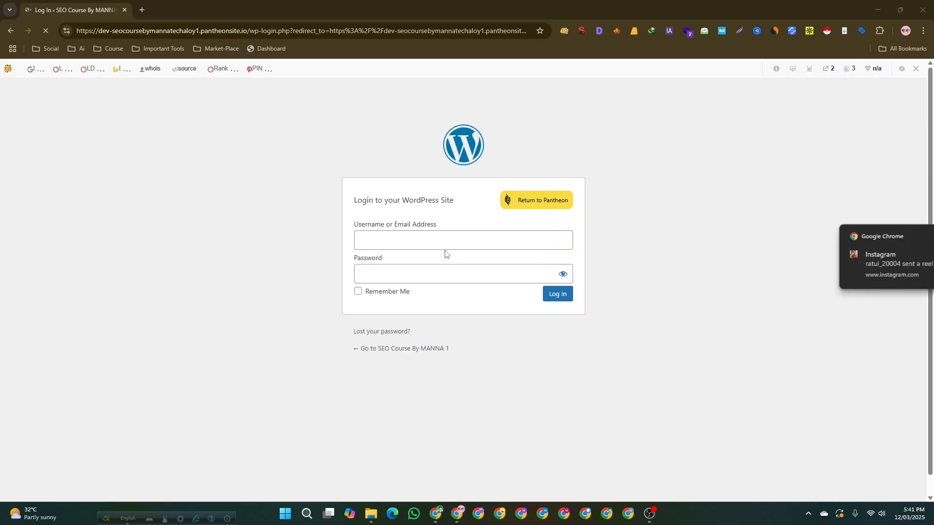
Log in with the username and password, declining to save the password.
left_click(435, 241)
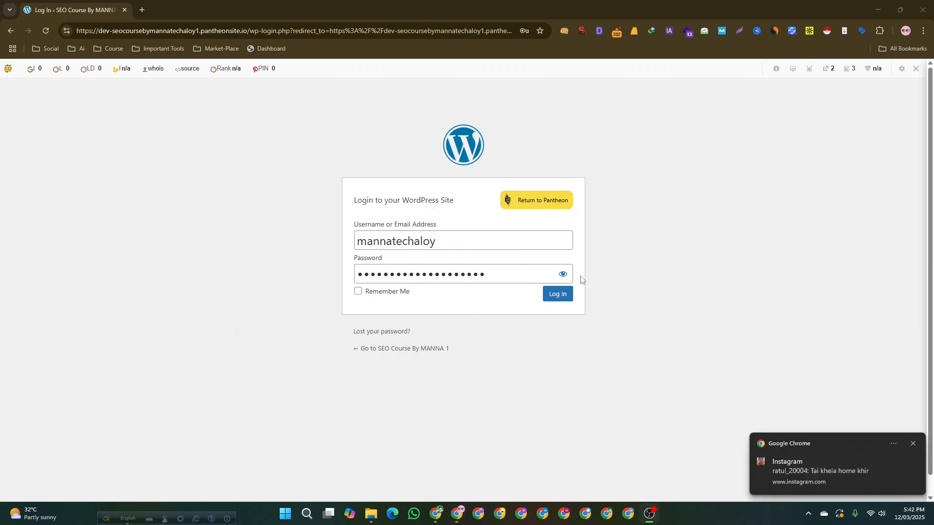
left_click(559, 294)
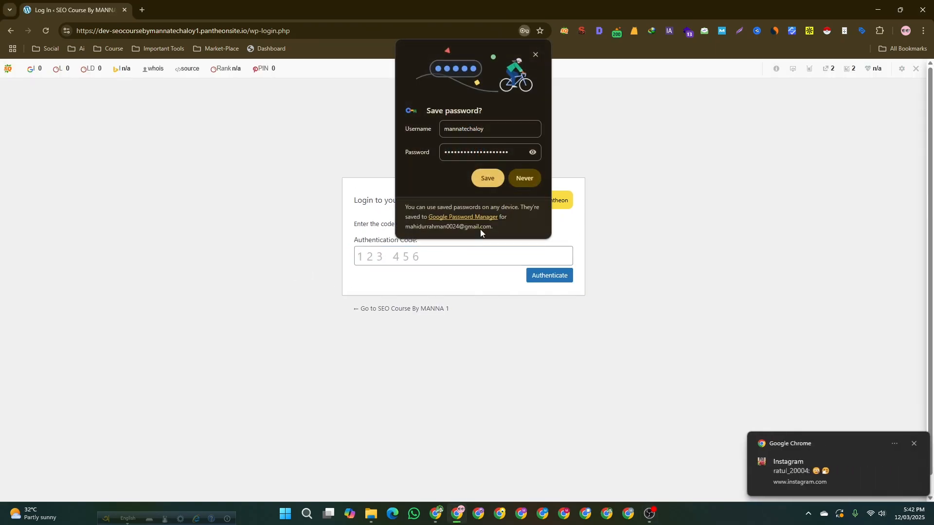
left_click(525, 179)
Type the authenticator app's code into the login Authentication Code field.
left_click(424, 260)
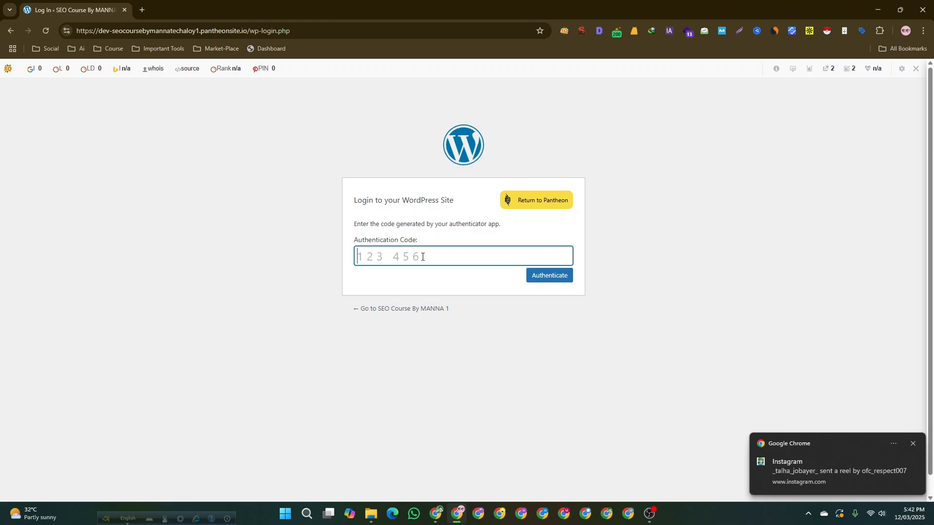
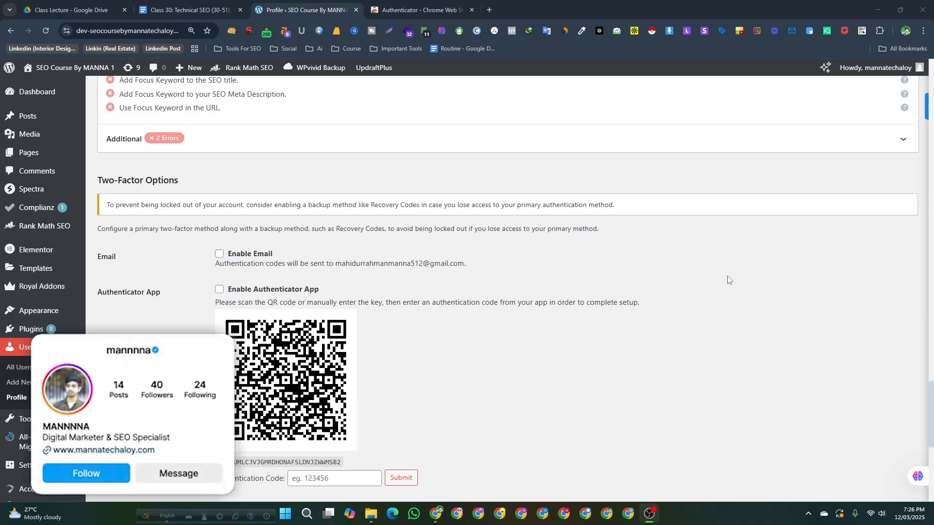
Close the Authenticator Chrome Web Store tab, leaving the profile page open.
scroll(723, 286, "down", 1)
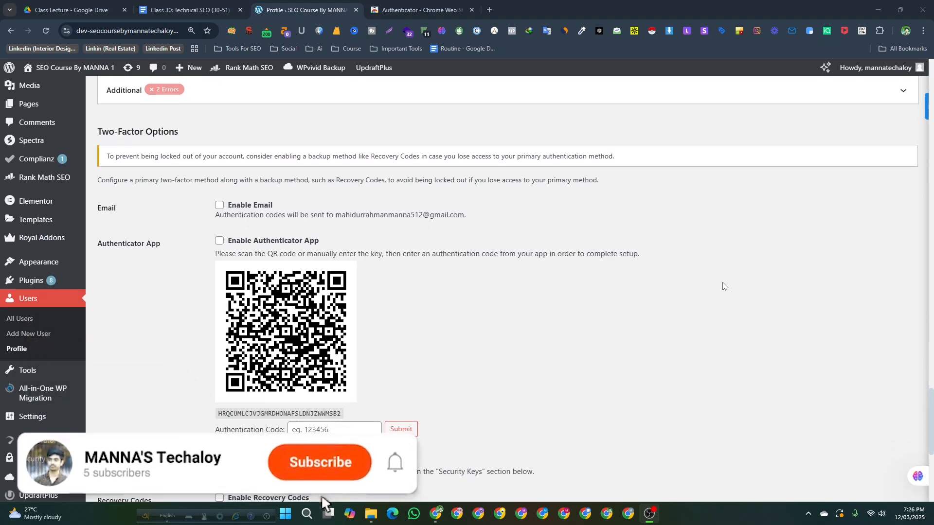
scroll(720, 286, "up", 3)
scroll(709, 287, "down", 3)
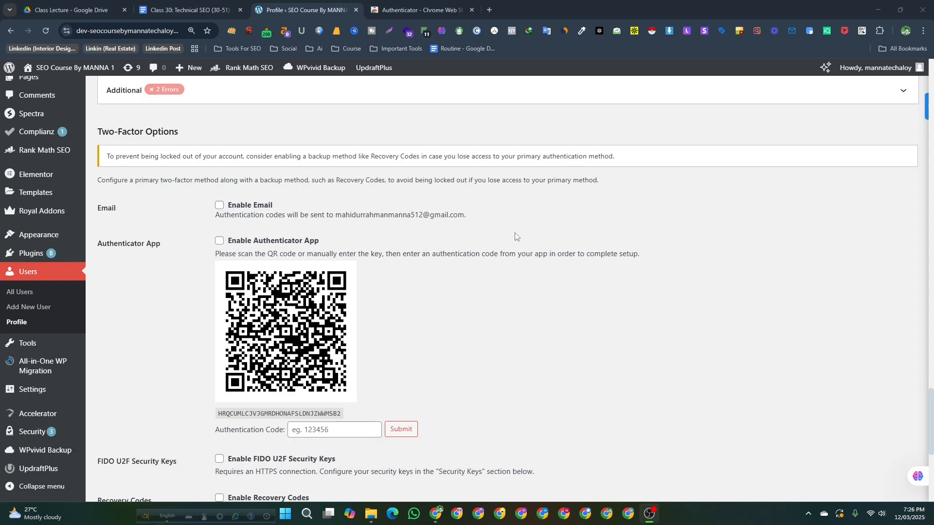
left_click(471, 9)
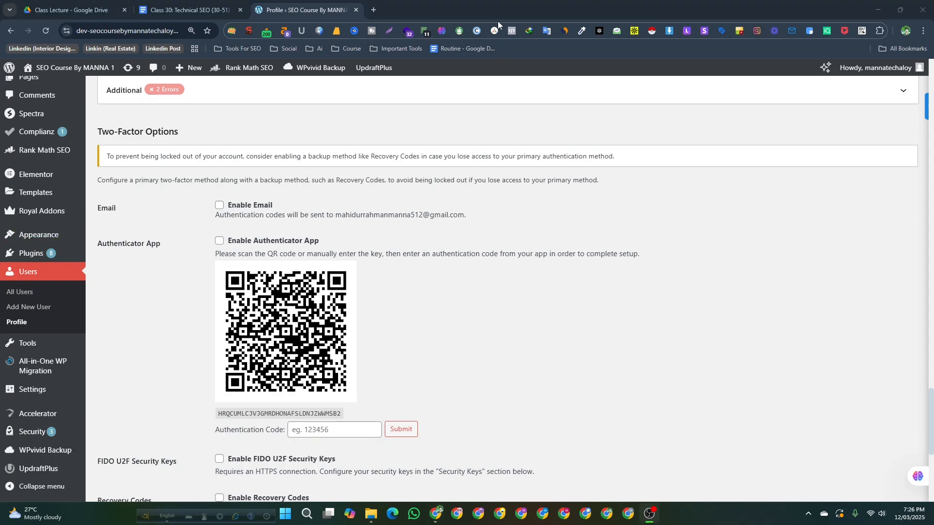
From a new tab, remove the Authenticator extension via the Extensions menu.
left_click(373, 10)
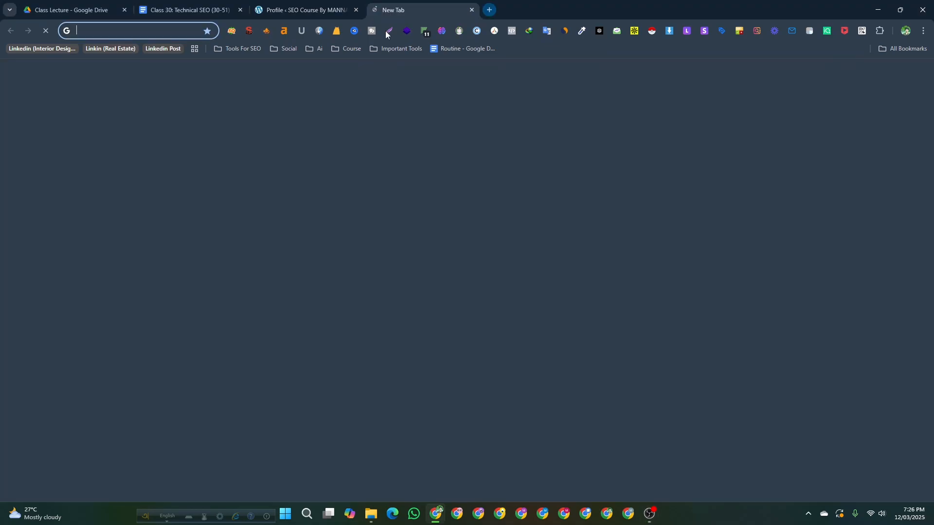
left_click(880, 31)
scroll(824, 240, "down", 10)
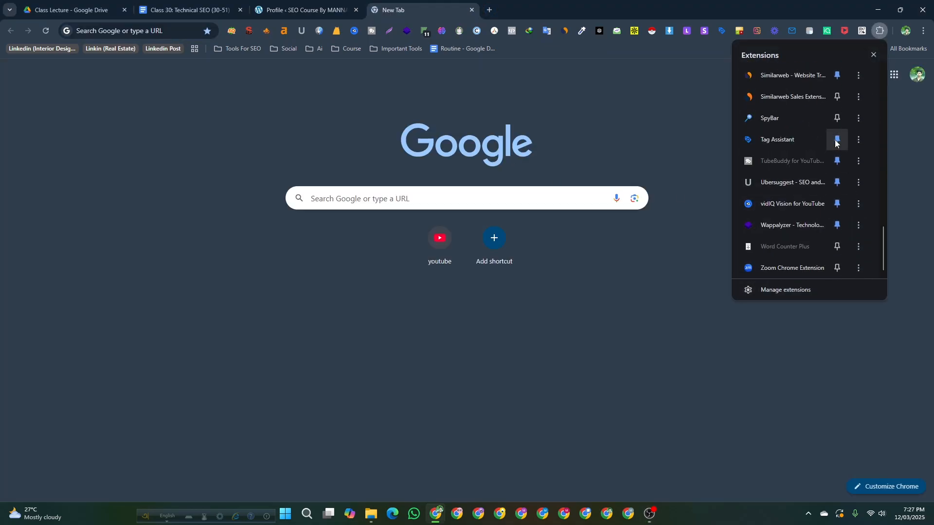
scroll(825, 165, "up", 3)
scroll(822, 263, "down", 5)
scroll(832, 246, "up", 7)
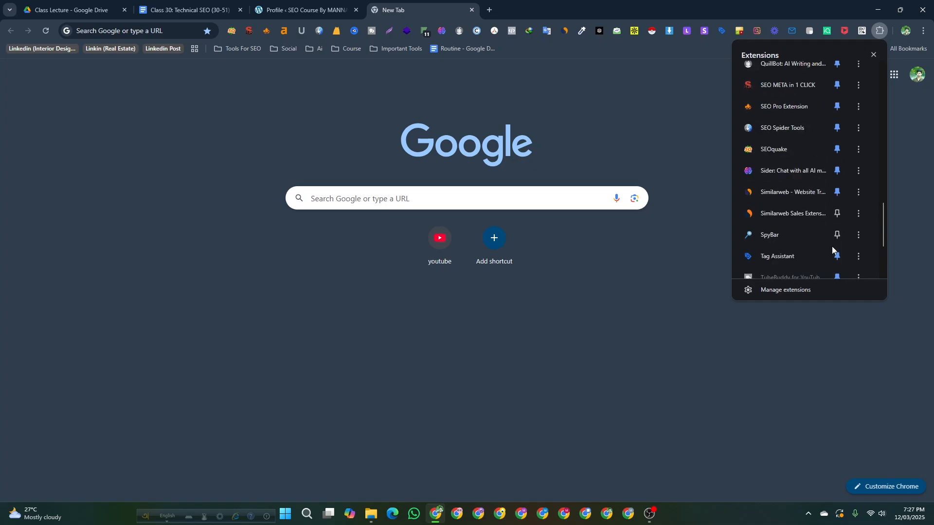
scroll(798, 124, "up", 8)
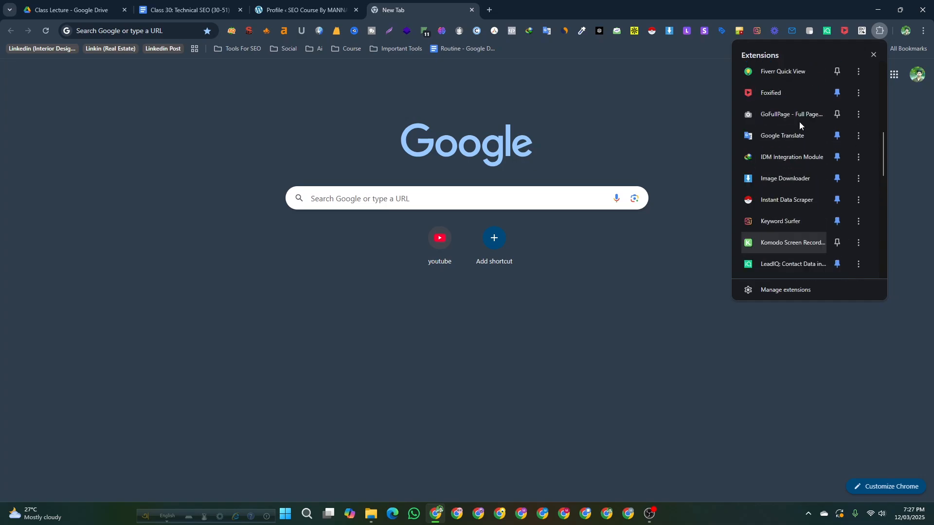
scroll(793, 146, "up", 4)
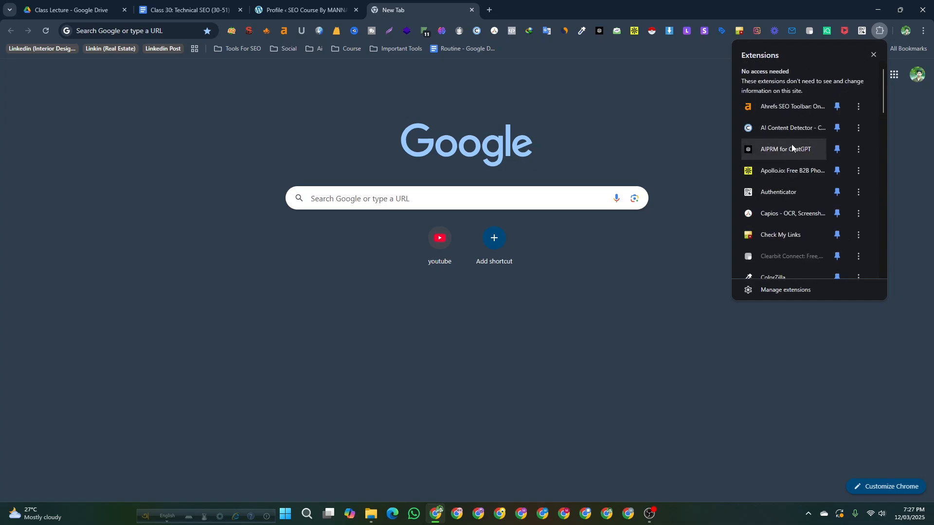
left_click(857, 193)
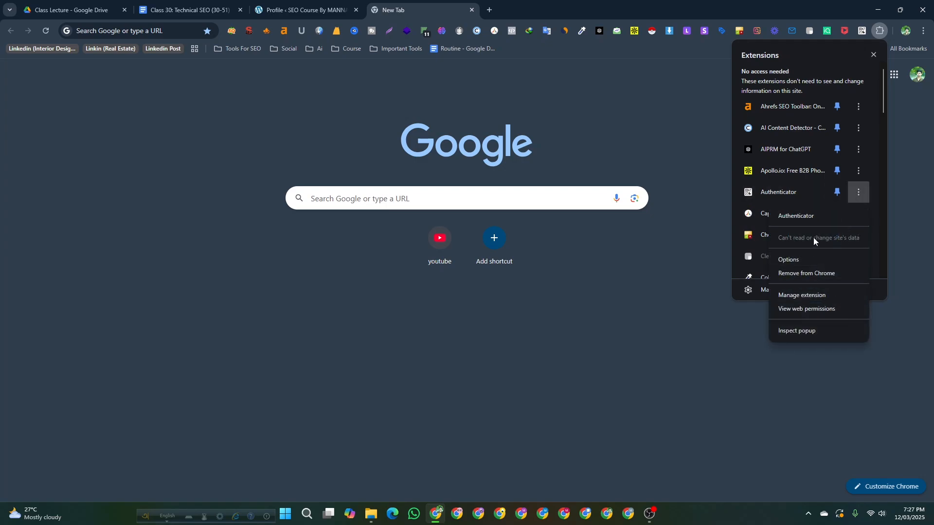
left_click(807, 274)
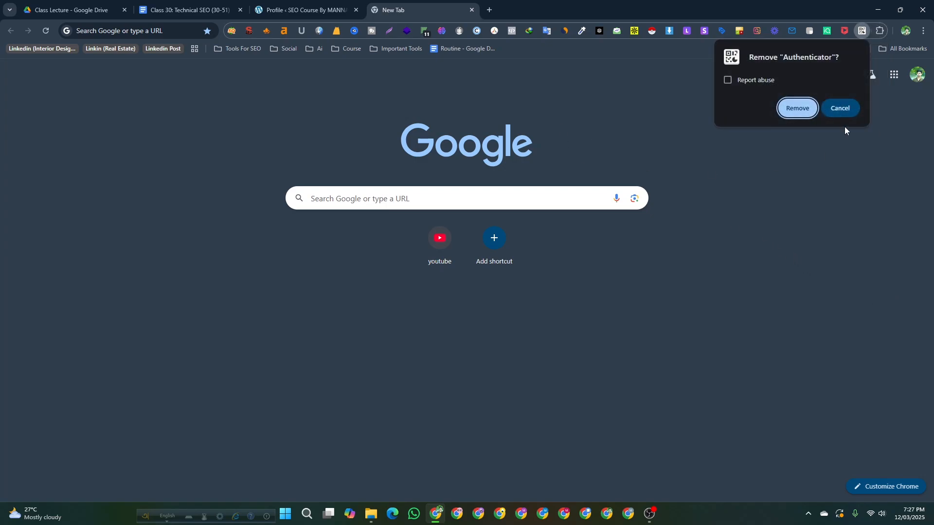
left_click(797, 108)
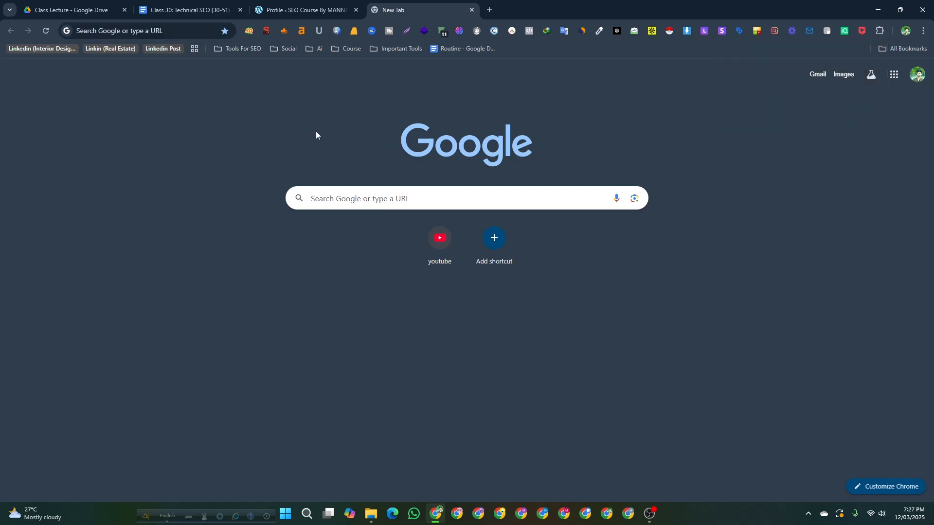
left_click(146, 34)
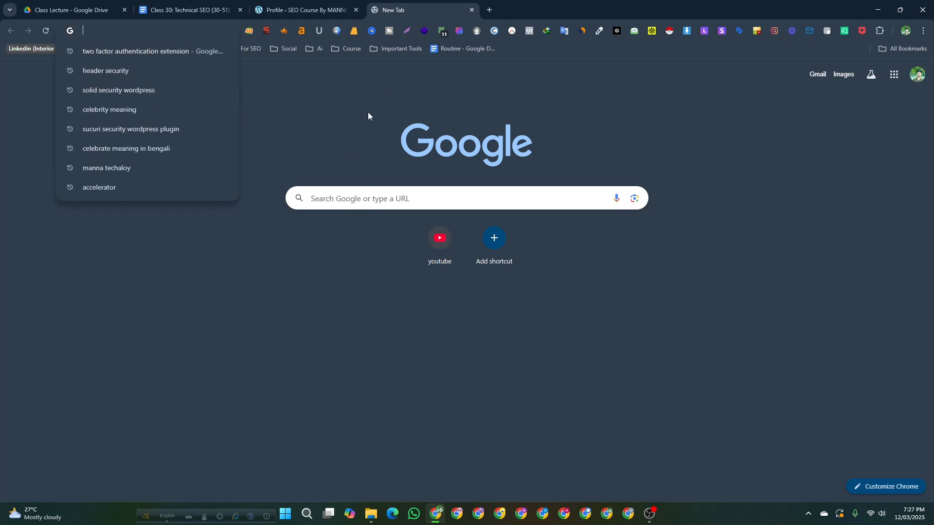
Search Google for 'two factor authentication extension' and open the Authenticator Web Store result.
type("two ")
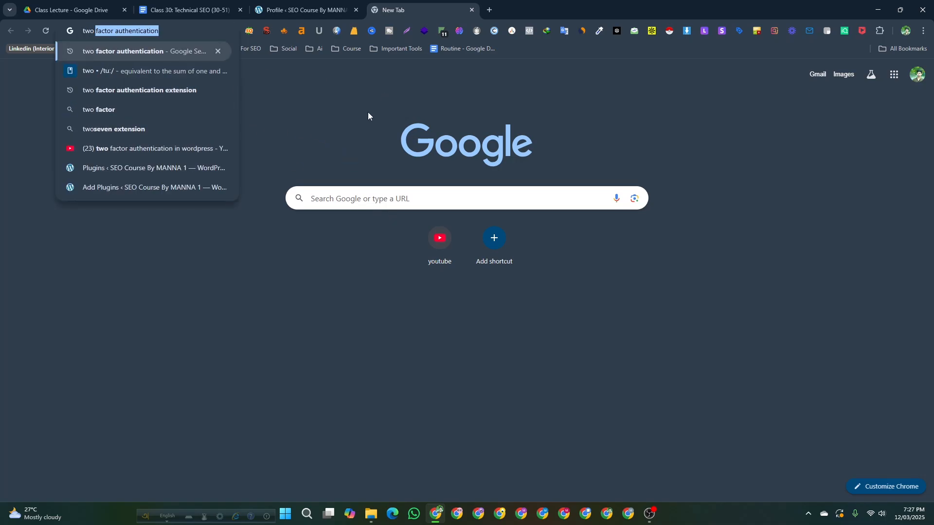
type("fac")
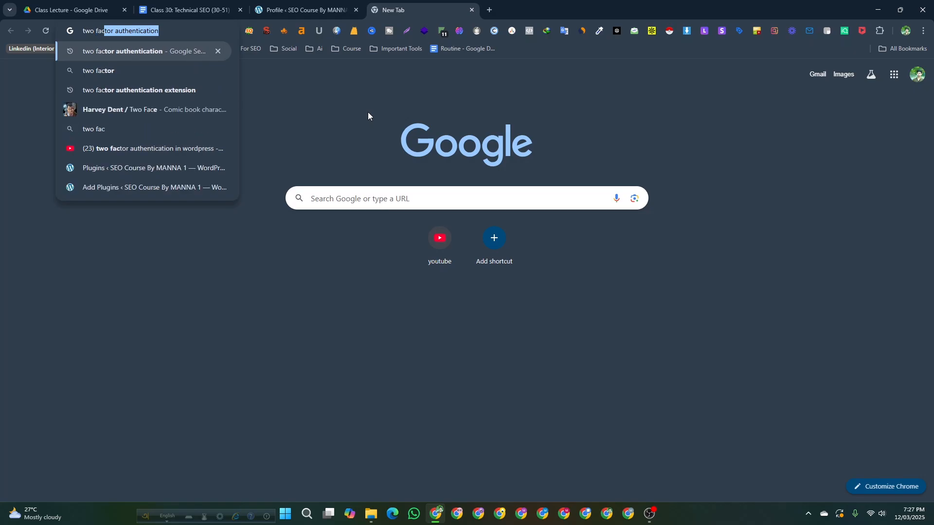
left_click(185, 31)
type("exte")
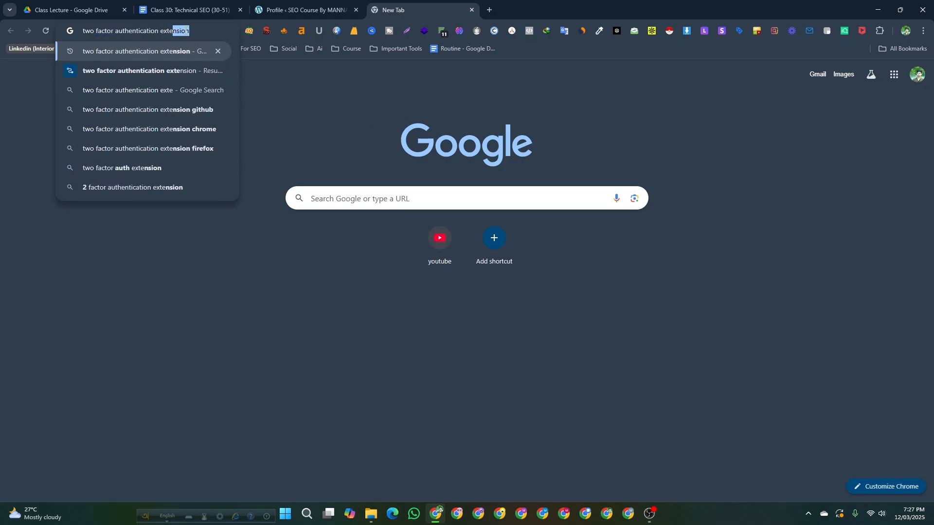
key("Return")
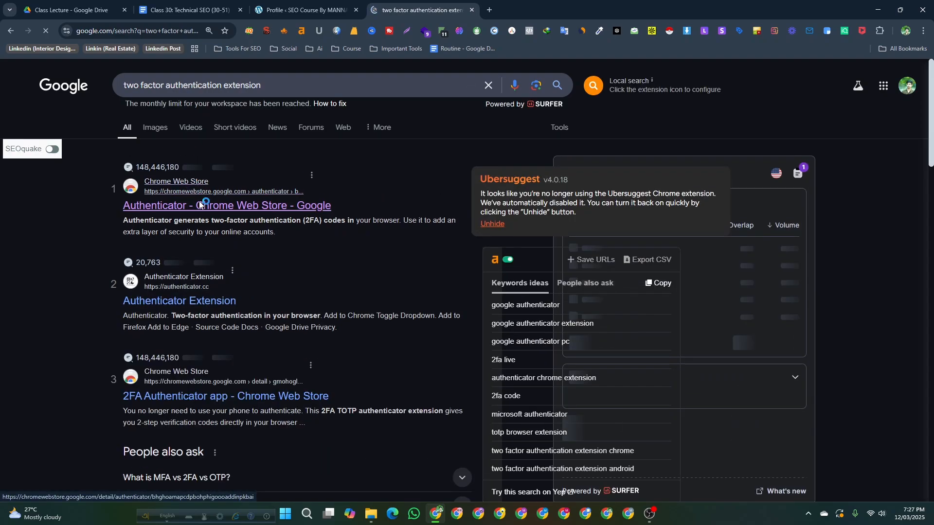
left_click(200, 205)
Install the Authenticator extension from the Chrome Web Store, pin it, and close the Chrome Issues tab.
left_click(679, 139)
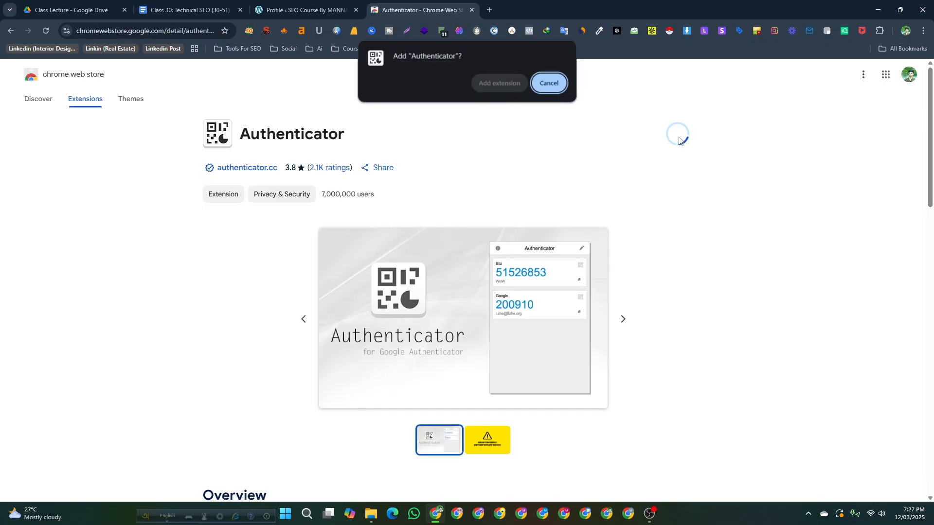
left_click(509, 85)
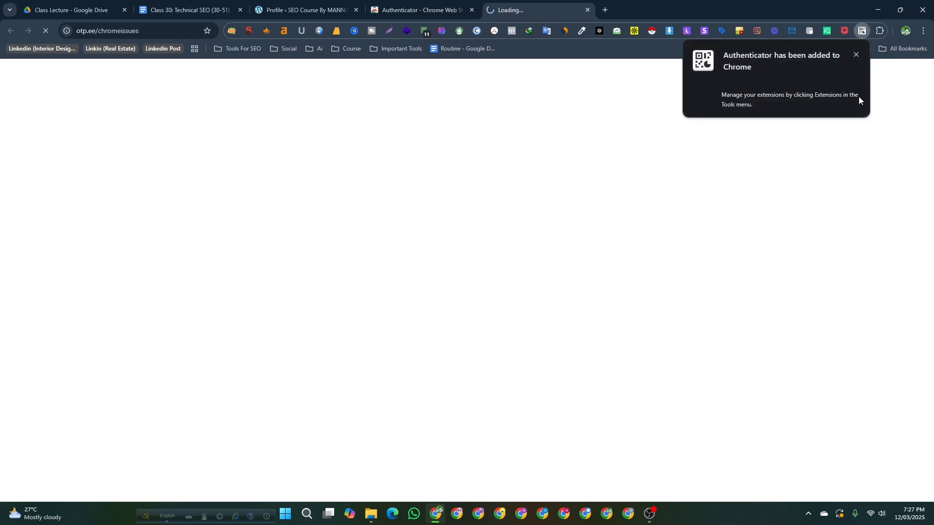
left_click(875, 31)
scroll(816, 201, "down", 10)
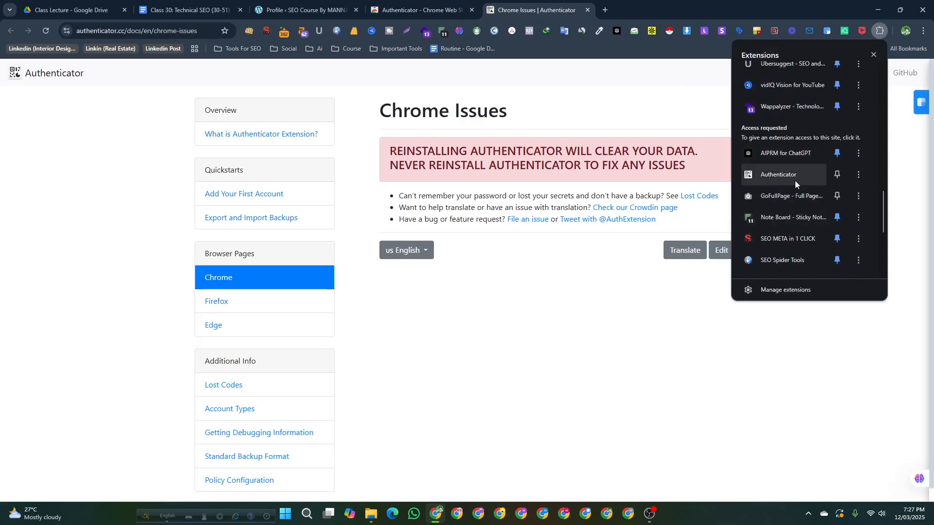
left_click(837, 174)
left_click(715, 383)
left_click(588, 11)
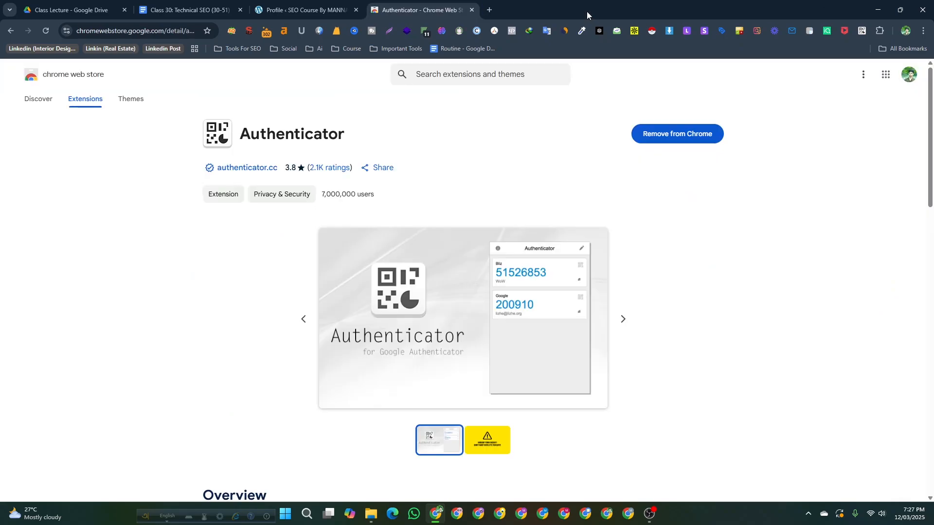
Return to the profile, check Authenticator in the Extensions menu, and tick Enable Email.
left_click(471, 11)
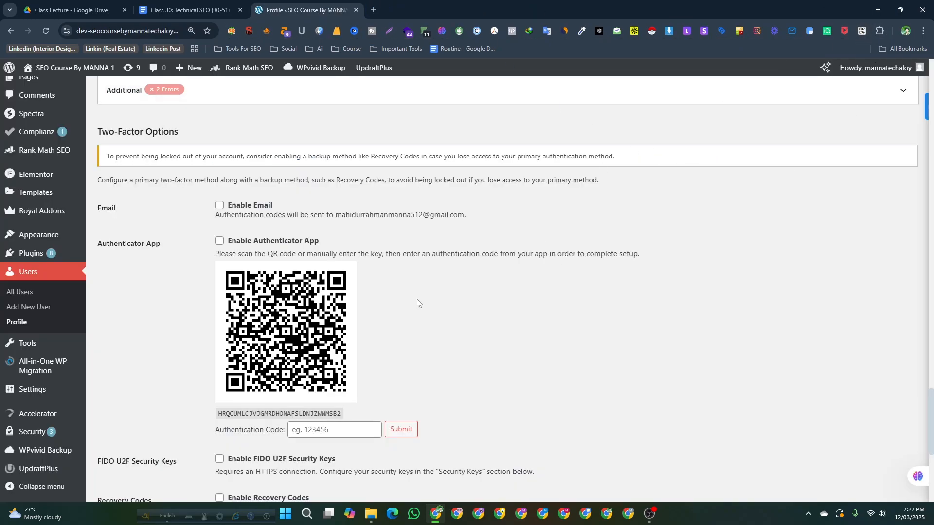
left_click(879, 30)
scroll(810, 209, "down", 5)
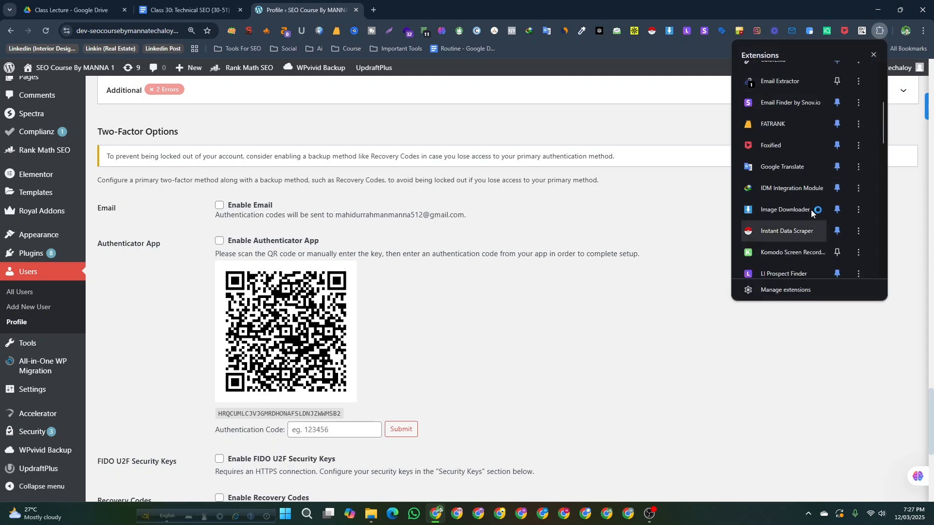
scroll(834, 193, "down", 3)
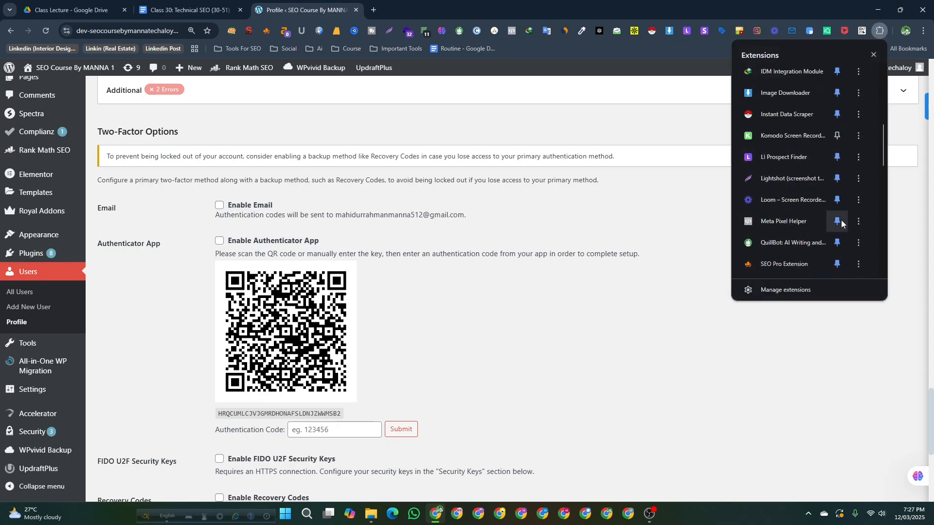
scroll(841, 220, "up", 10)
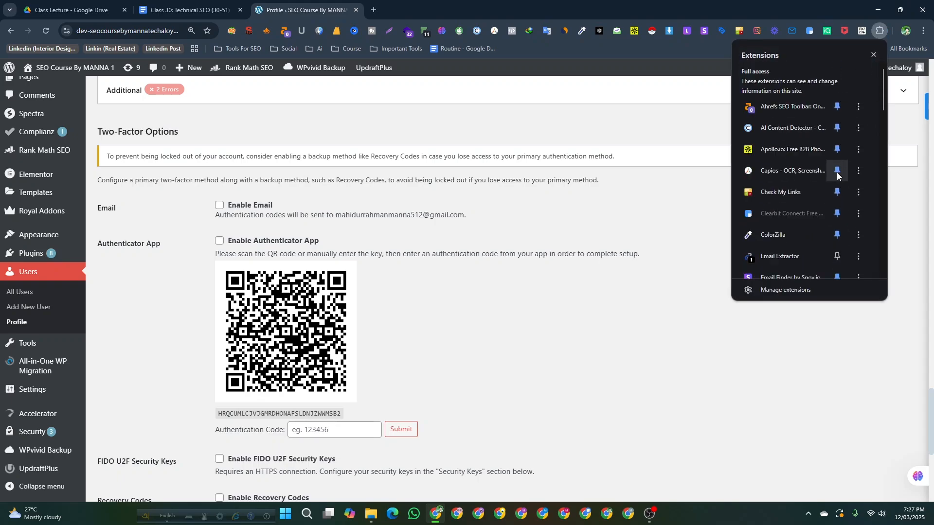
scroll(836, 172, "down", 10)
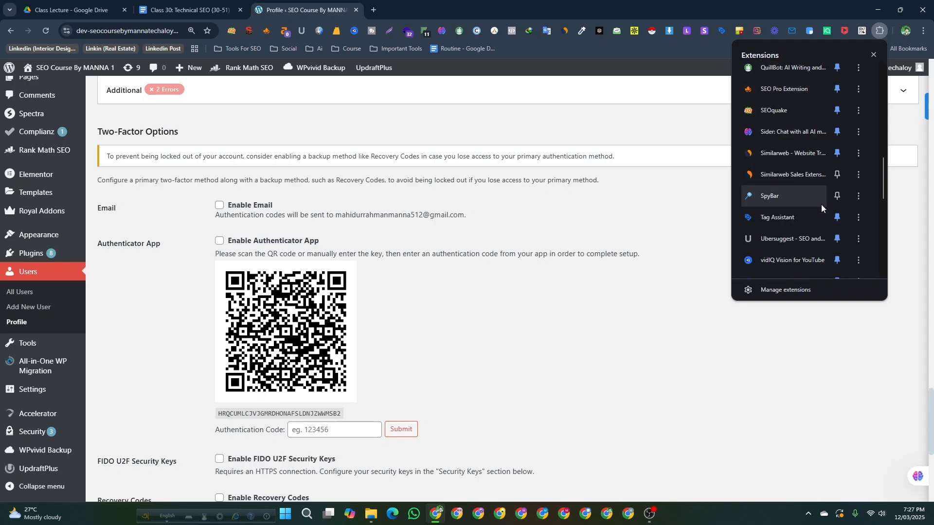
scroll(823, 209, "down", 5)
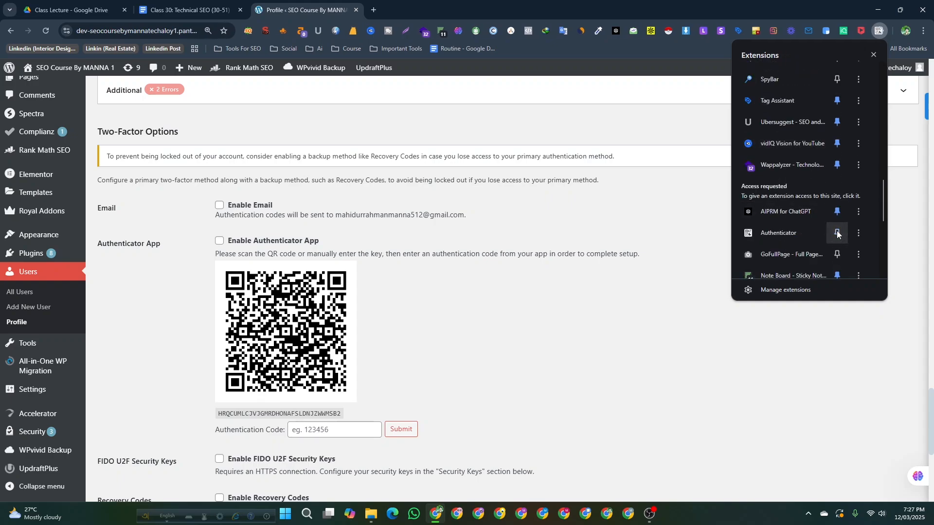
scroll(836, 231, "up", 1)
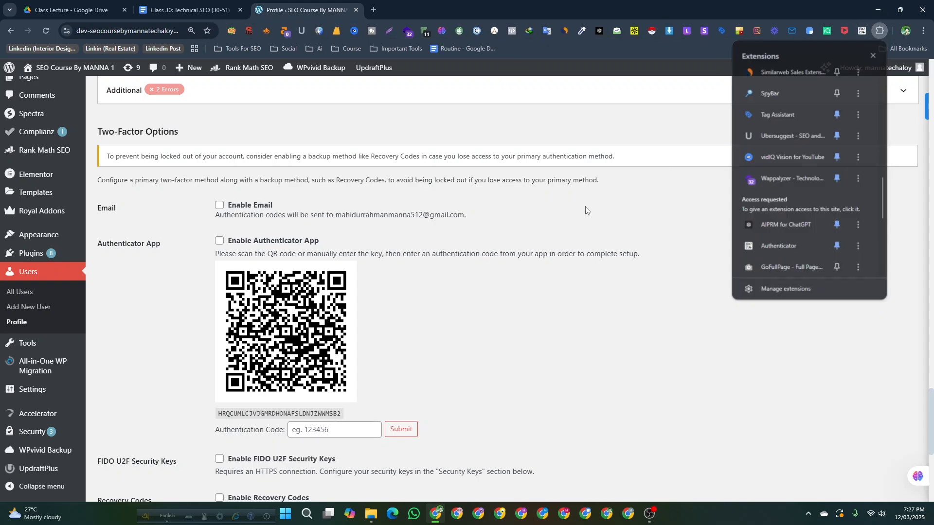
left_click(219, 204)
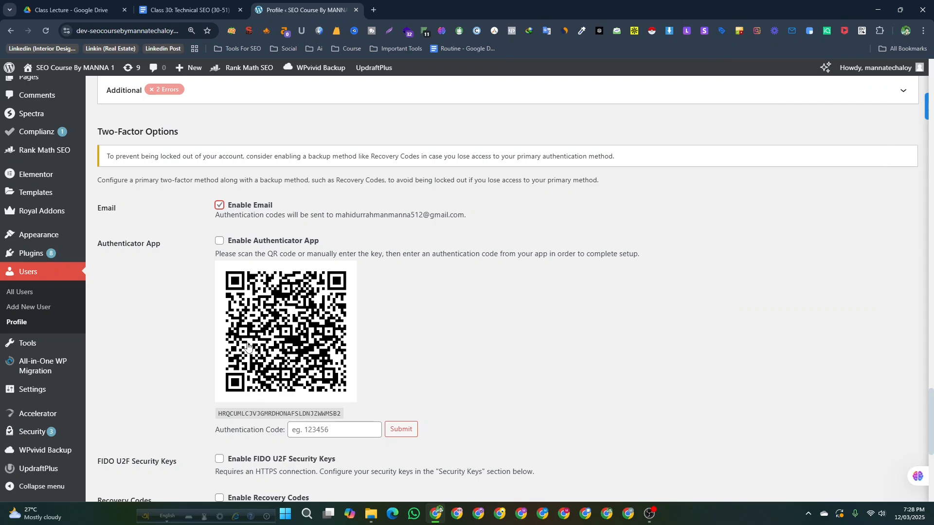
Try scanning the profile's QR code with the Authenticator extension and dismiss the capture error.
scroll(247, 346, "down", 1)
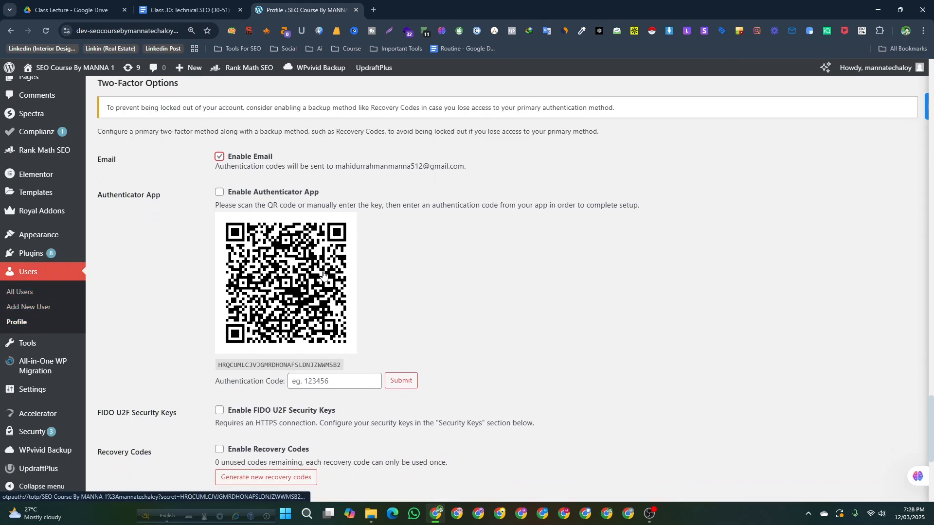
left_click(862, 31)
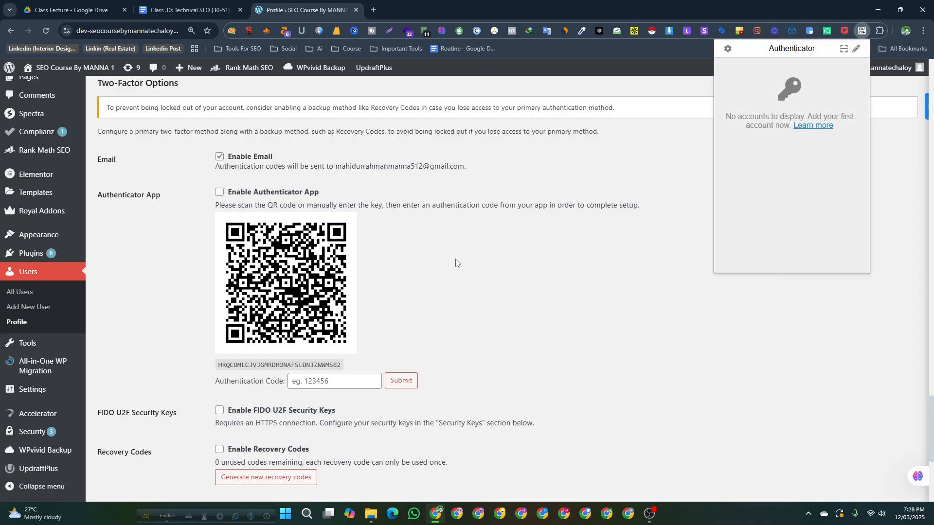
left_click(843, 52)
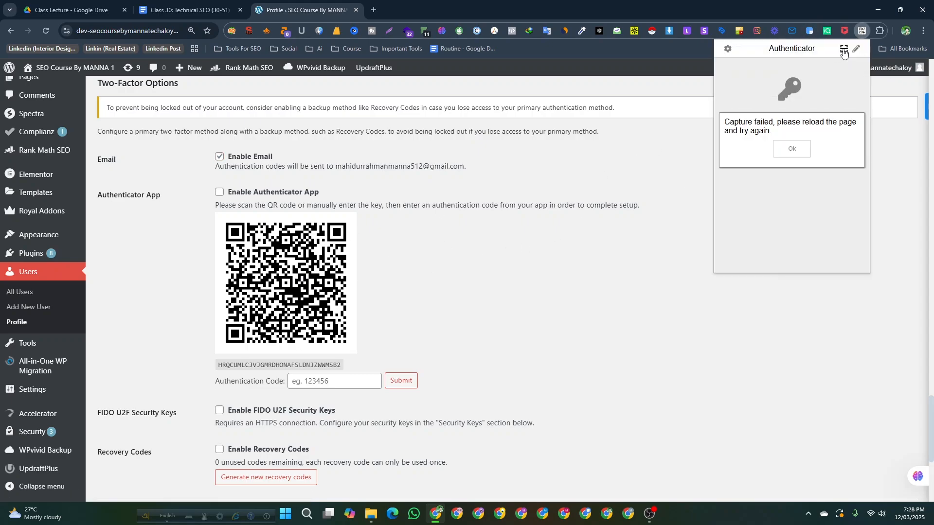
left_click(789, 150)
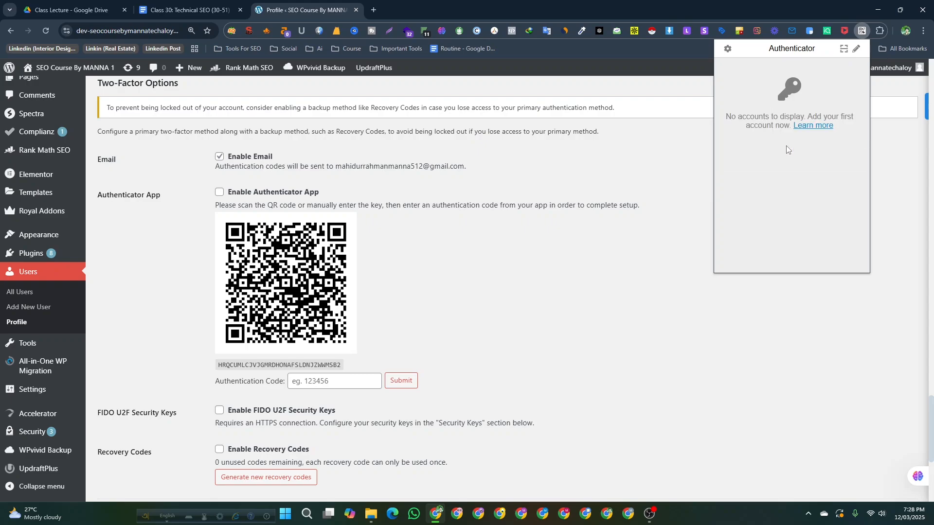
Reload the profile page, confirming Reload despite unsaved changes.
left_click_drag(439, 205, 214, 204)
left_click(46, 30)
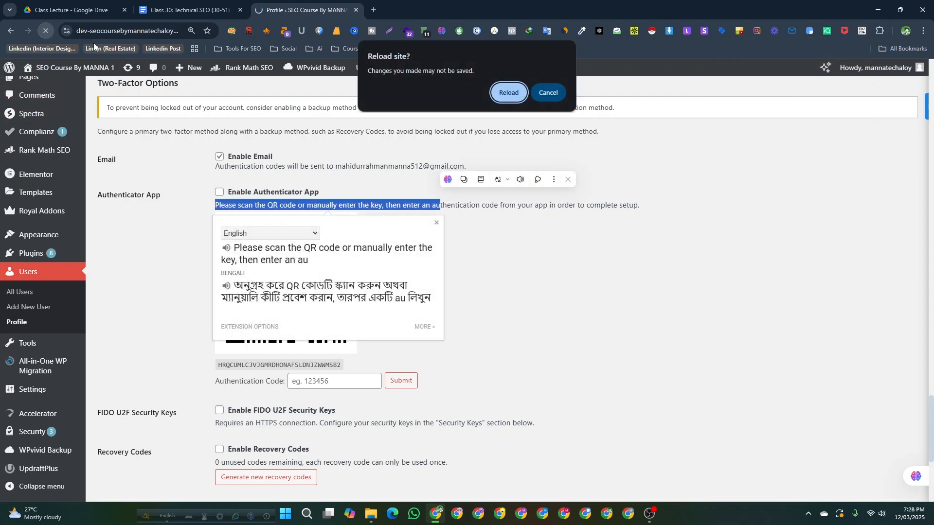
left_click(514, 97)
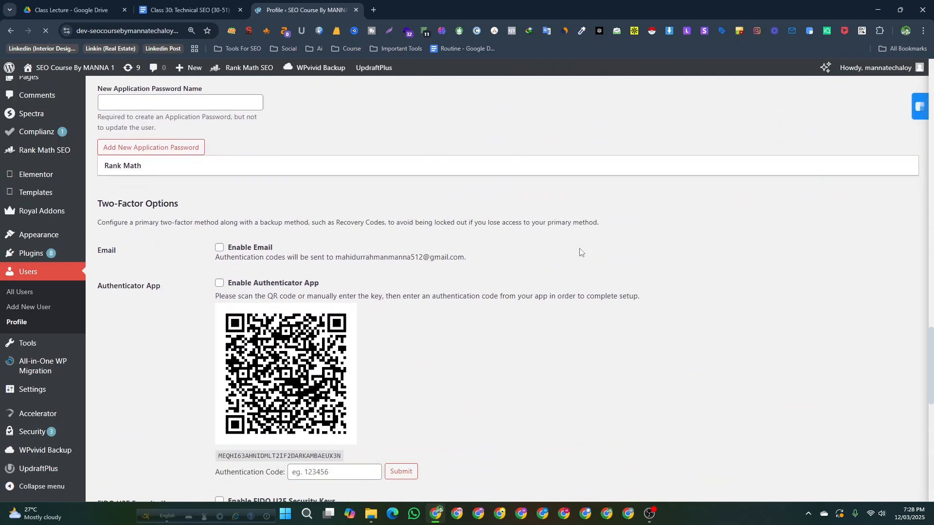
Scan the profile's QR code with the Authenticator extension to add the site account.
scroll(720, 229, "up", 1)
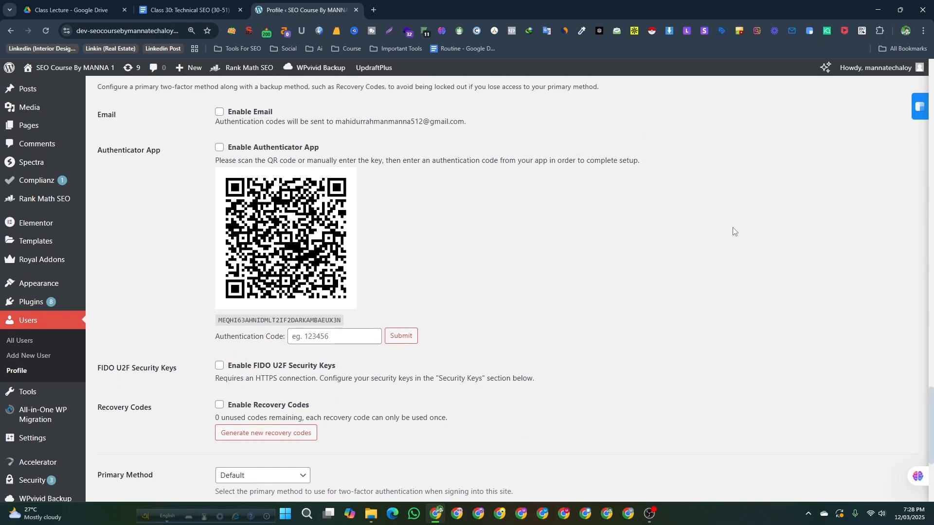
left_click(862, 31)
left_click(844, 49)
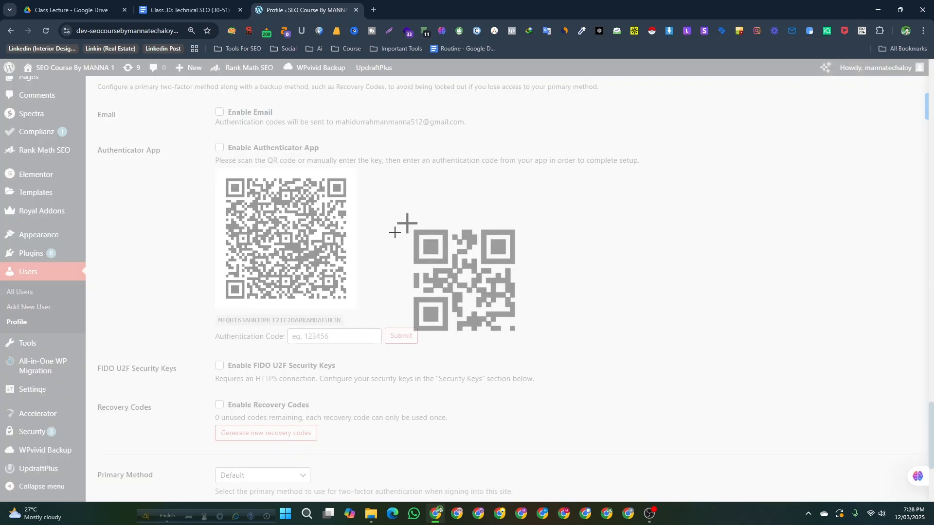
left_click_drag(407, 223, 480, 297)
left_click_drag(215, 168, 358, 309)
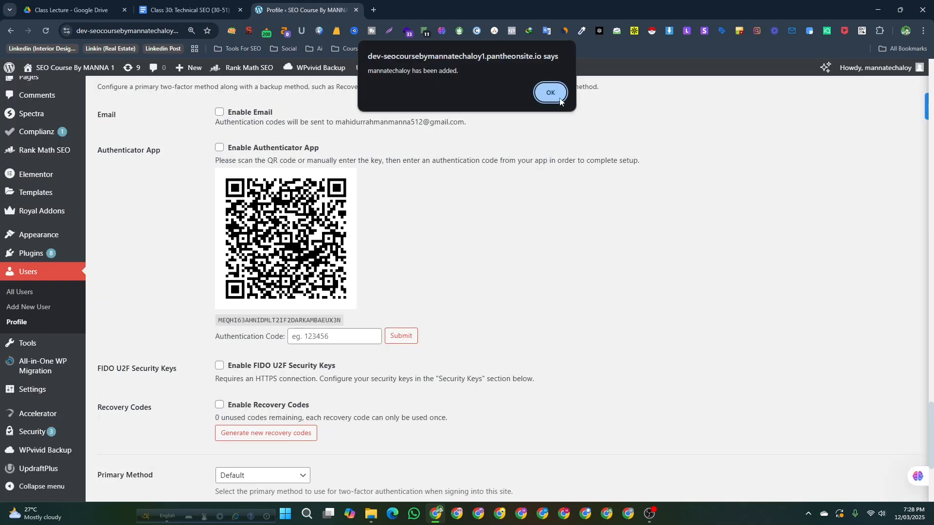
left_click(550, 93)
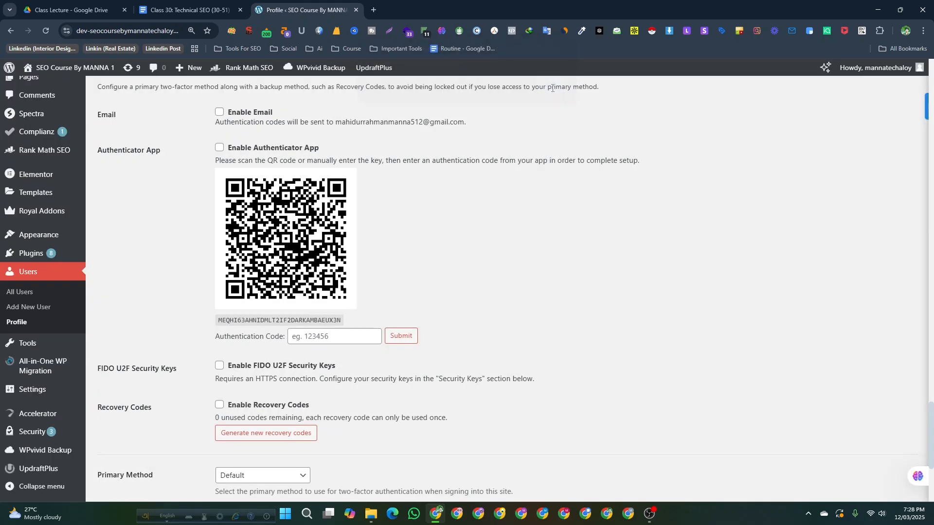
left_click(861, 32)
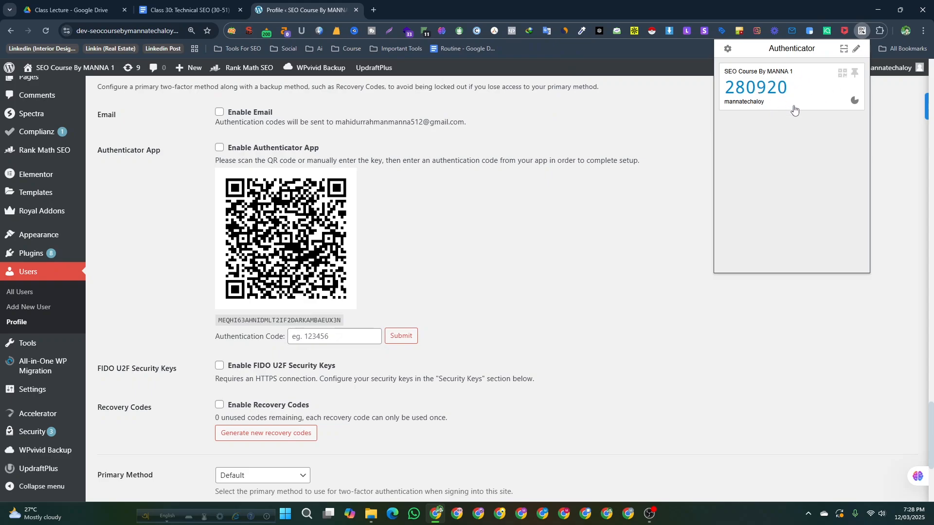
left_click(770, 86)
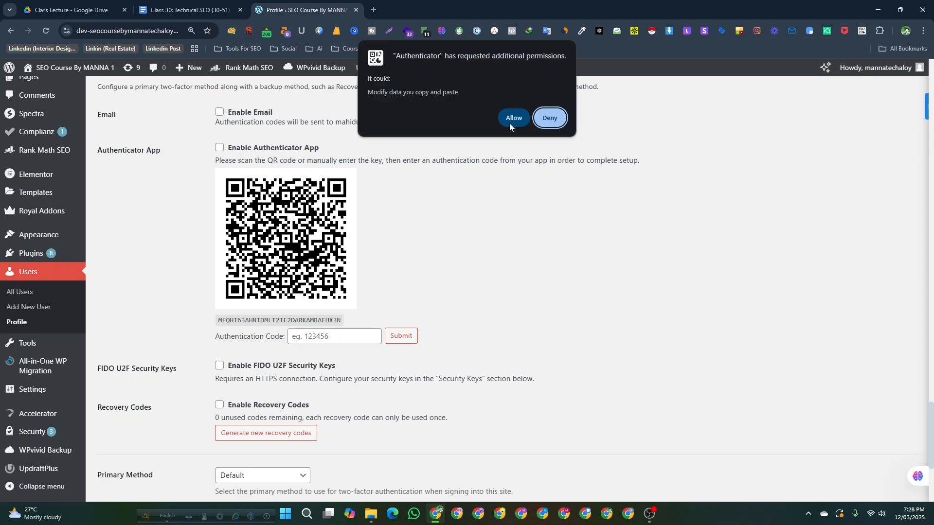
left_click(506, 119)
left_click(861, 32)
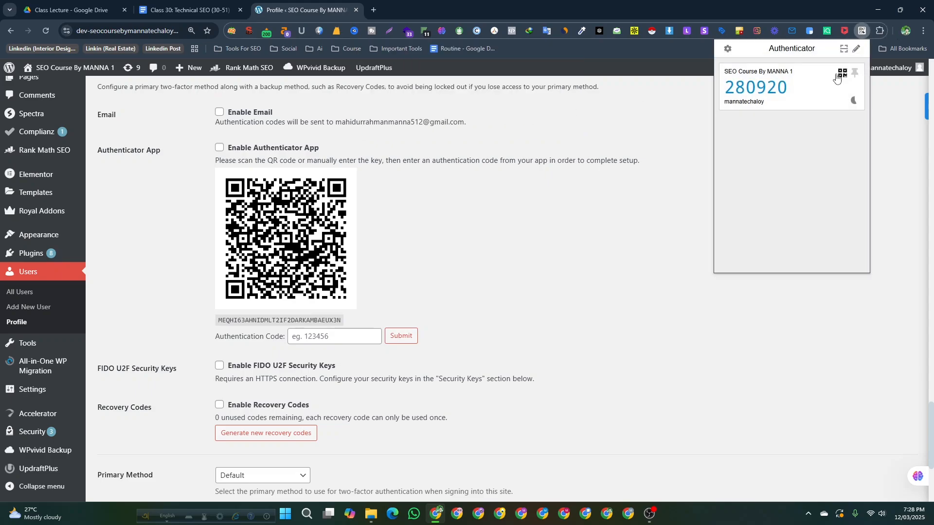
left_click(761, 86)
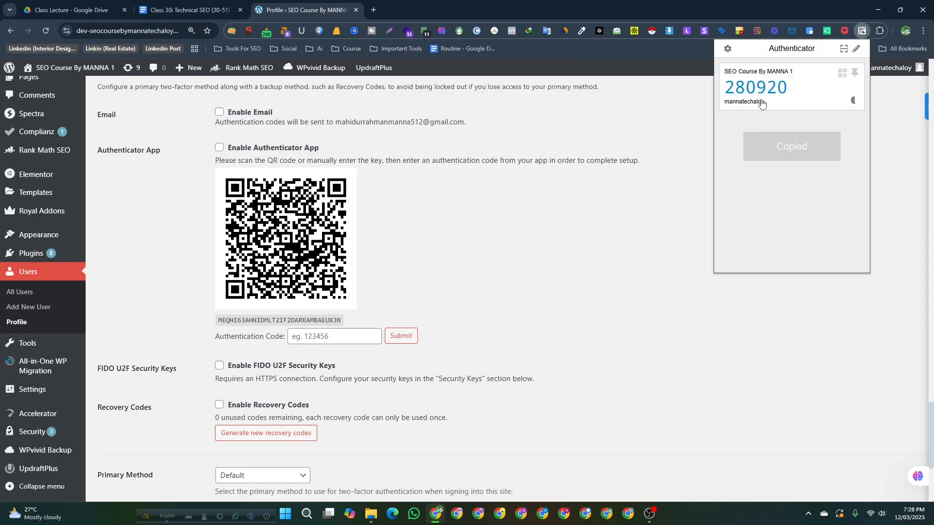
left_click(333, 338)
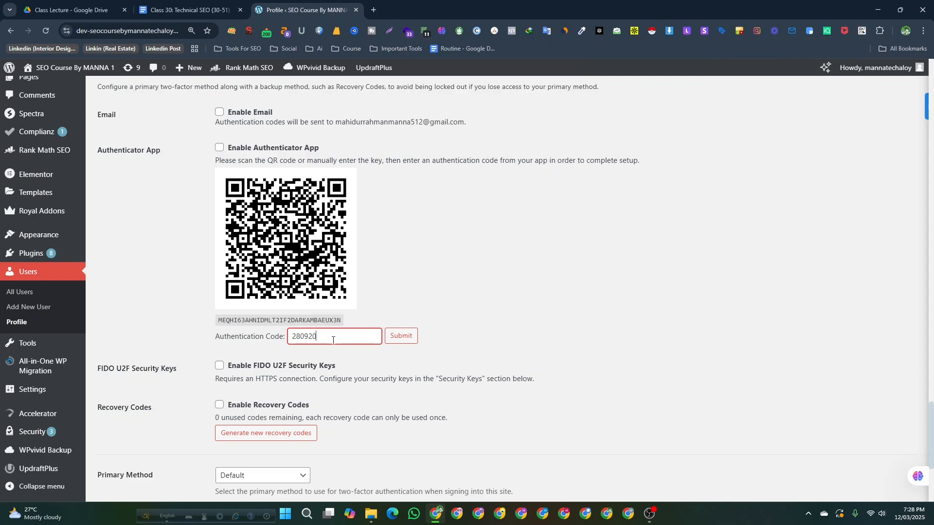
left_click(407, 339)
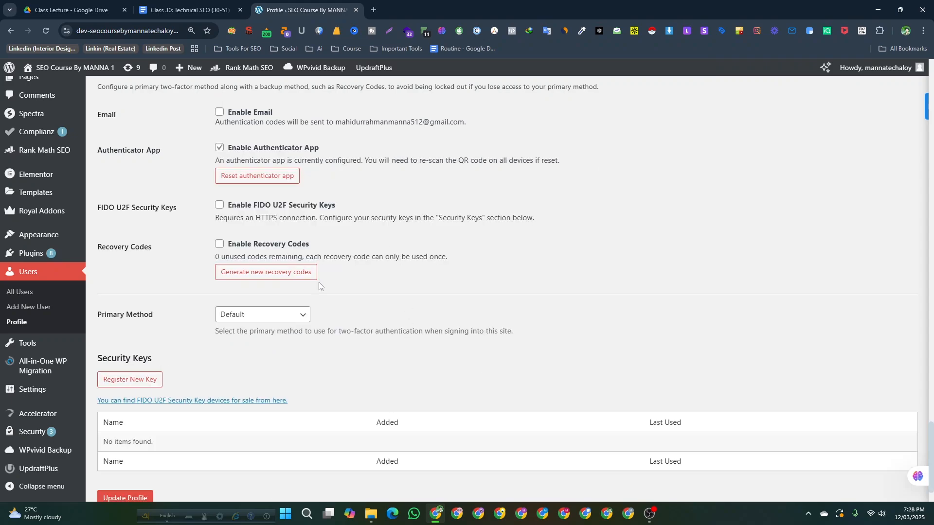
scroll(304, 291, "up", 2)
scroll(296, 310, "up", 15)
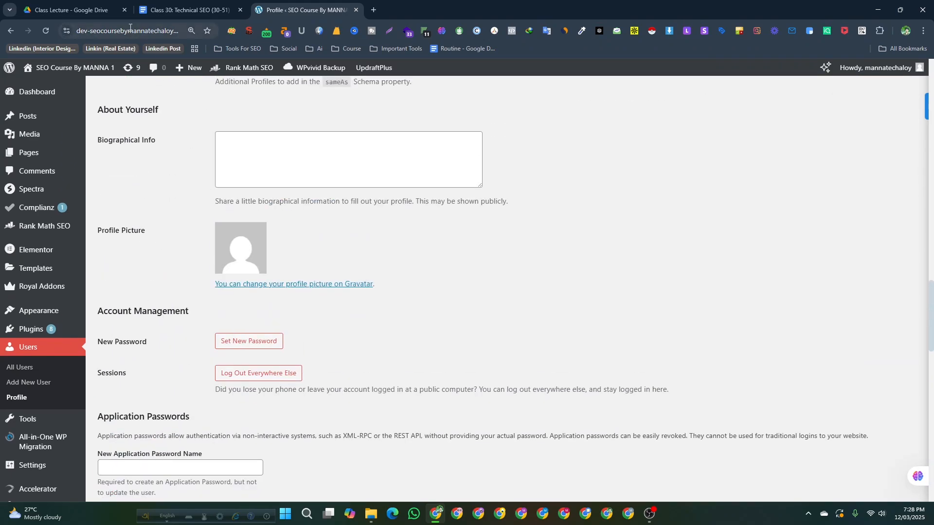
left_click(130, 31)
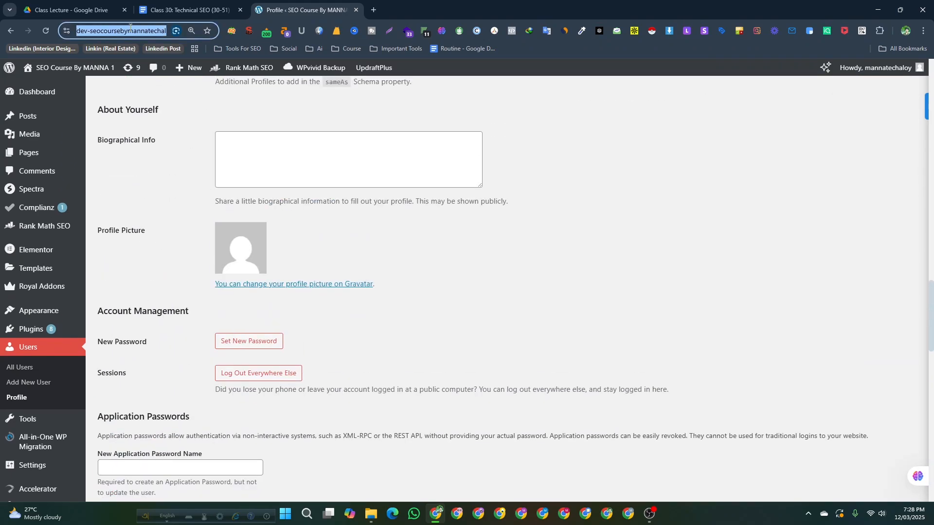
Open the site's /wp-admin/ address in a second Chrome profile window.
key("ctrl+c")
left_click(455, 508)
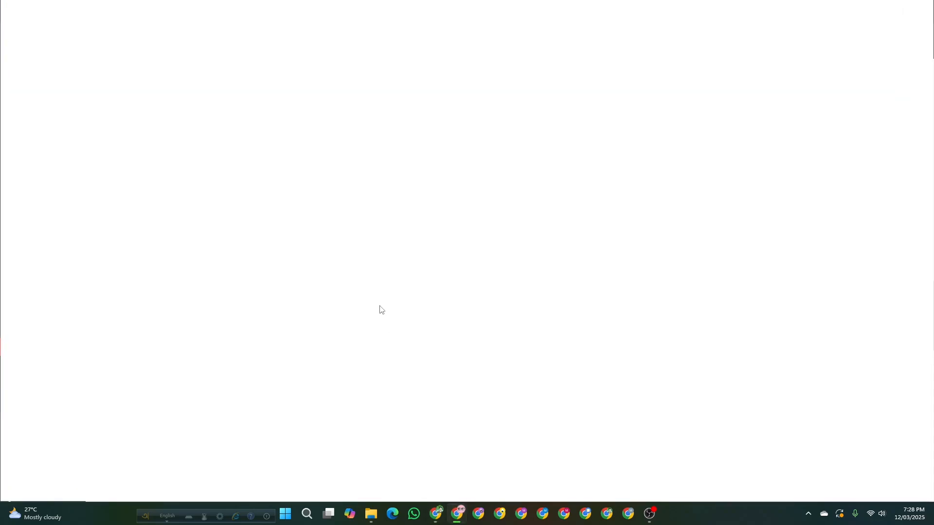
key("ctrl+v")
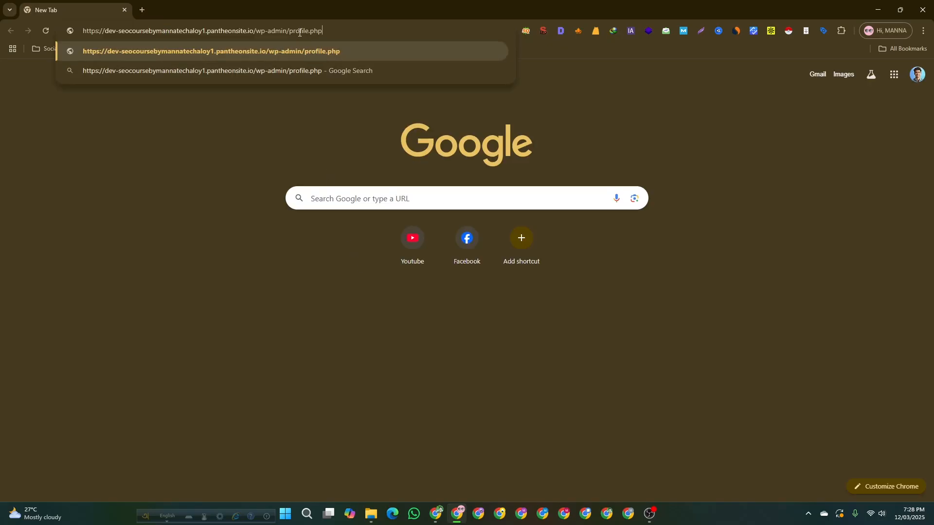
left_click_drag(290, 32, 322, 31)
key("BackSpace")
key("Return")
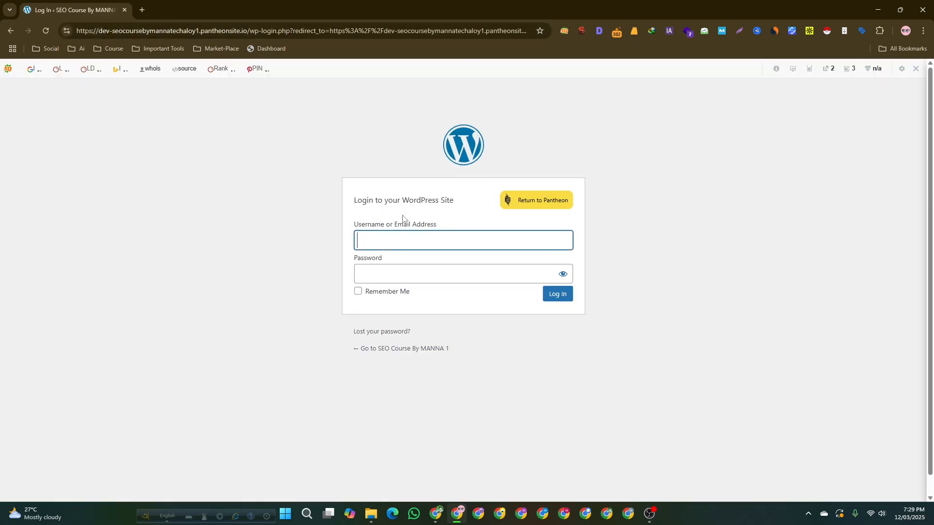
Log in there with the username and password, then switch back to the profile window.
left_click(393, 243)
type("mannatechaloy")
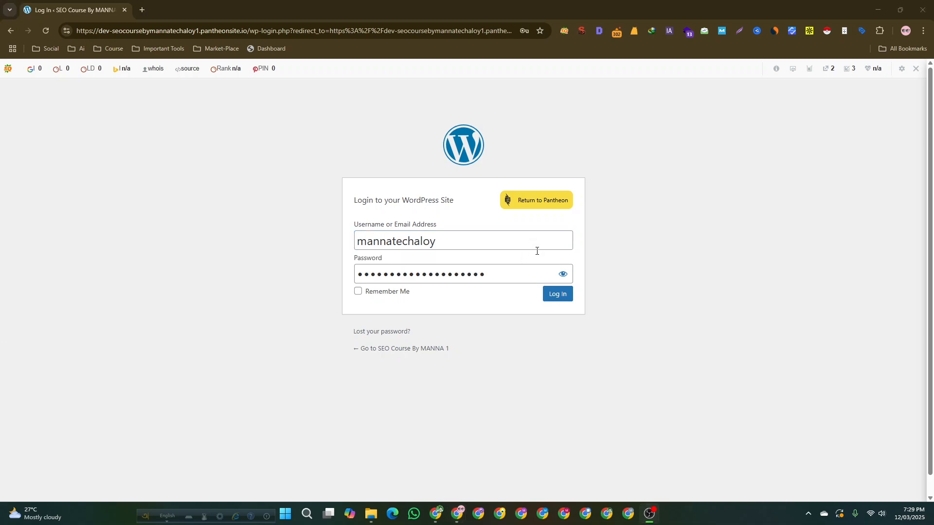
left_click(562, 296)
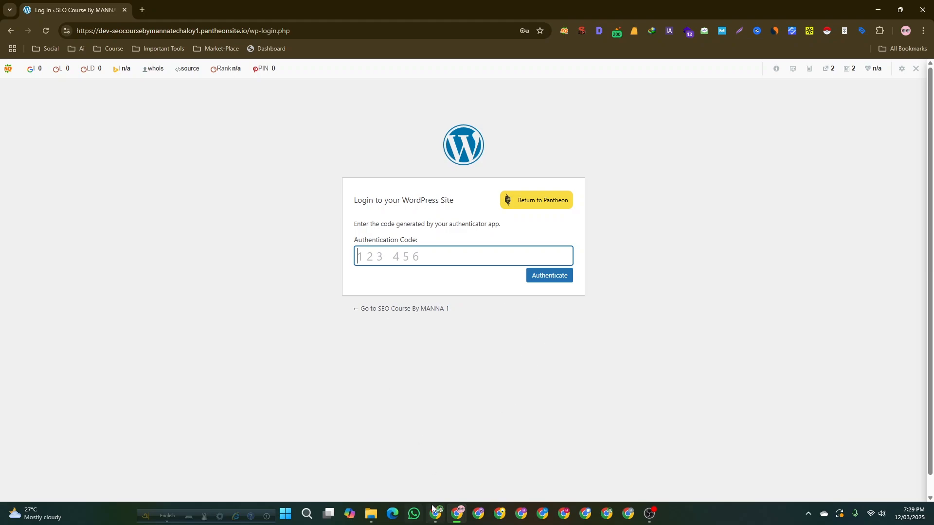
left_click(432, 522)
left_click(862, 30)
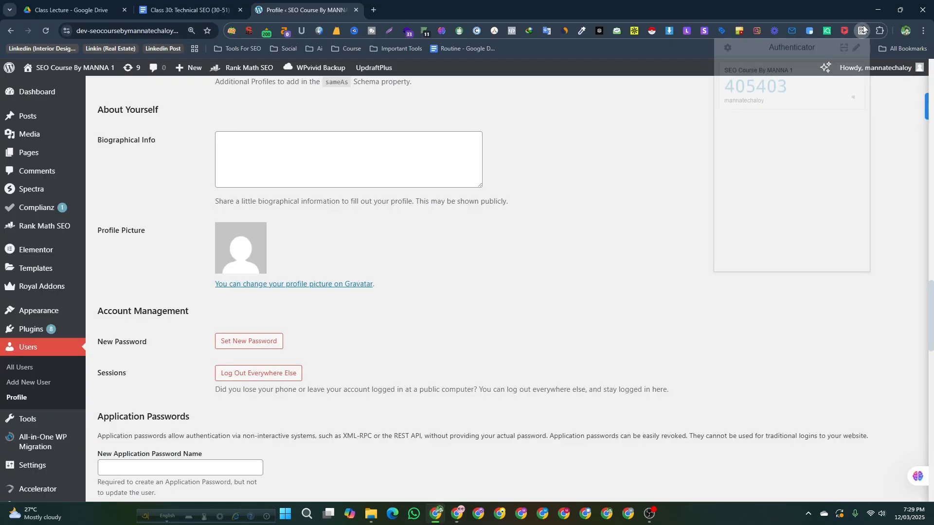
left_click(756, 87)
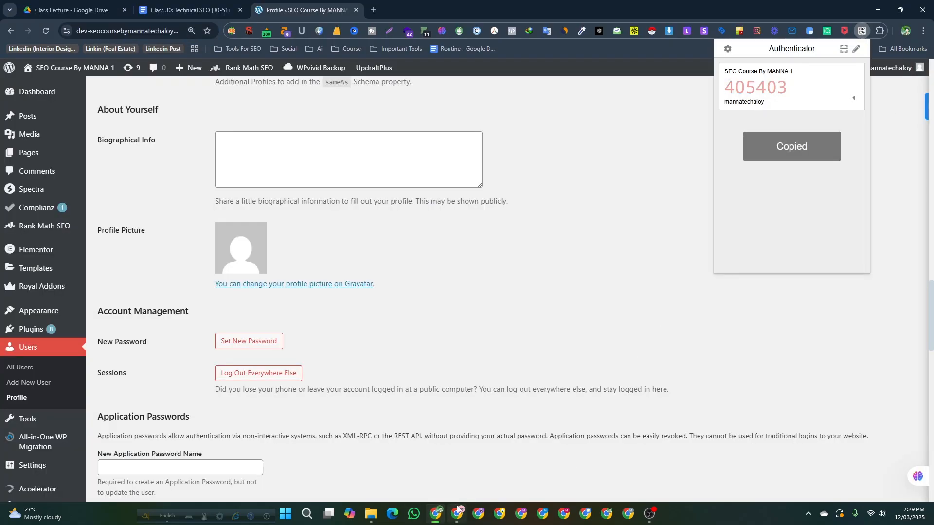
left_click(457, 514)
left_click(441, 258)
key("ctrl+v")
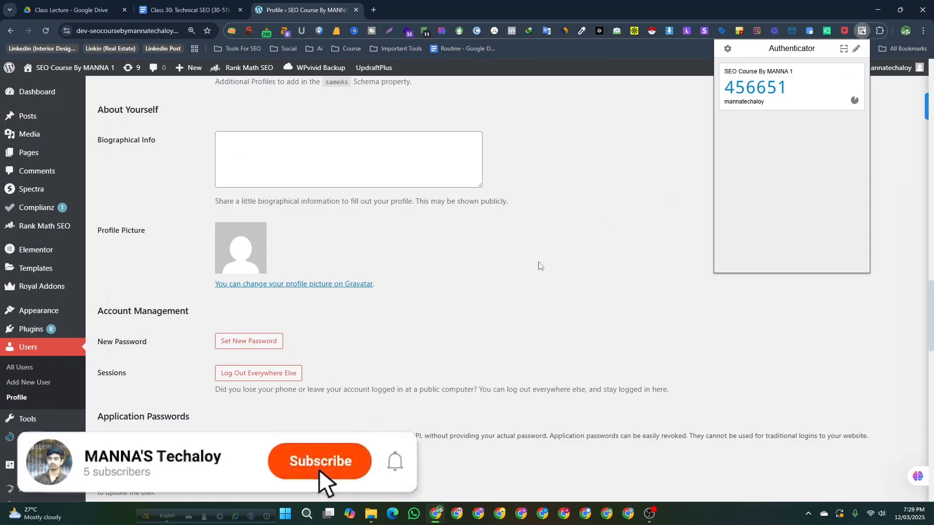
left_click(698, 259)
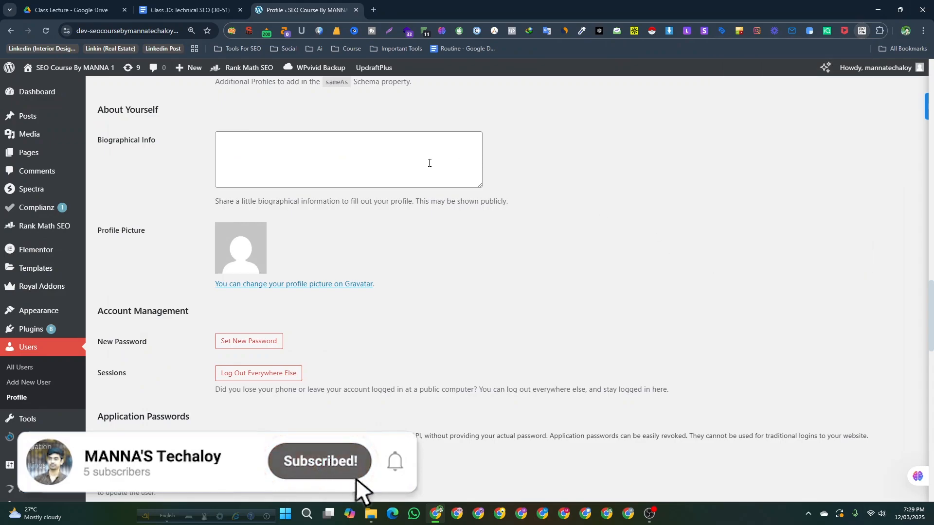
scroll(392, 335, "up", 4)
scroll(391, 336, "down", 10)
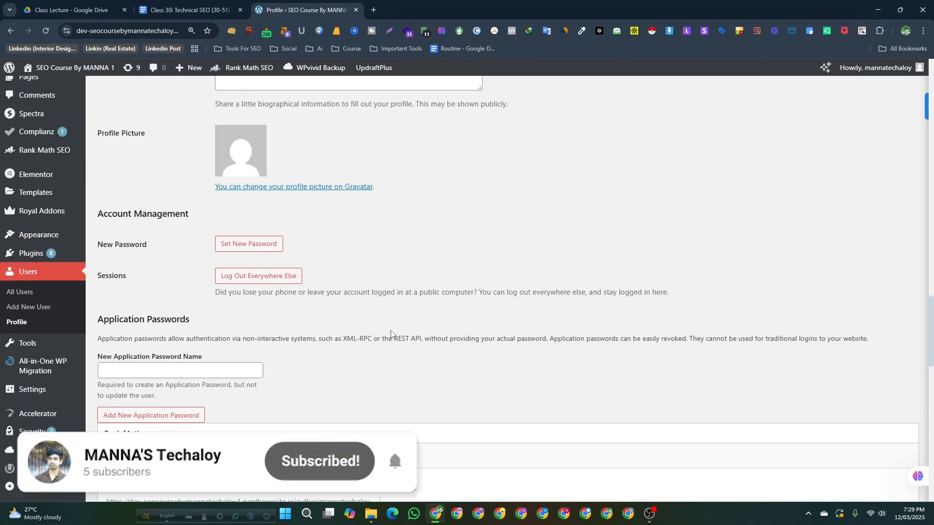
scroll(389, 336, "up", 15)
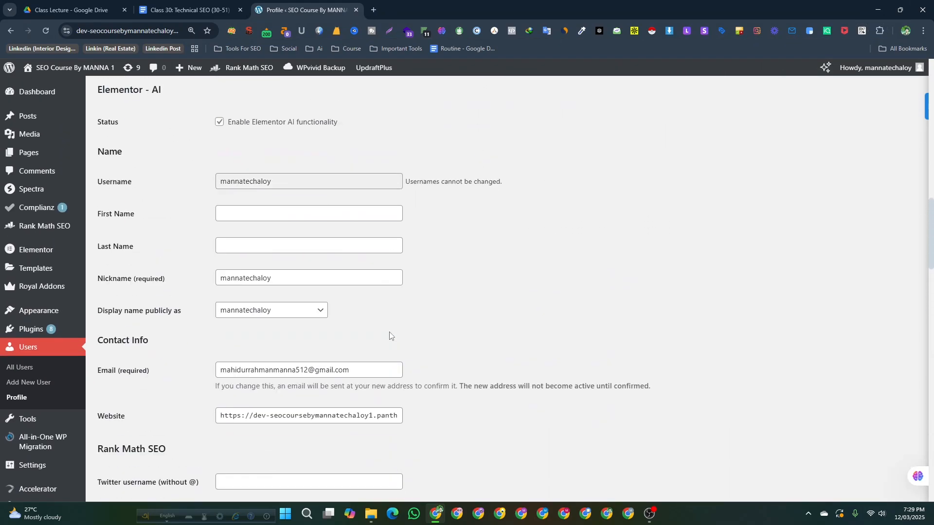
scroll(384, 351, "up", 4)
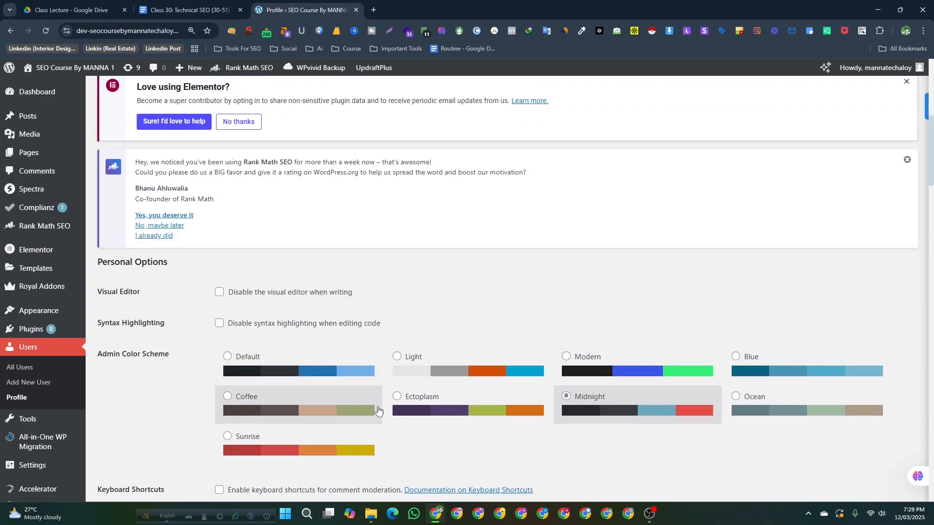